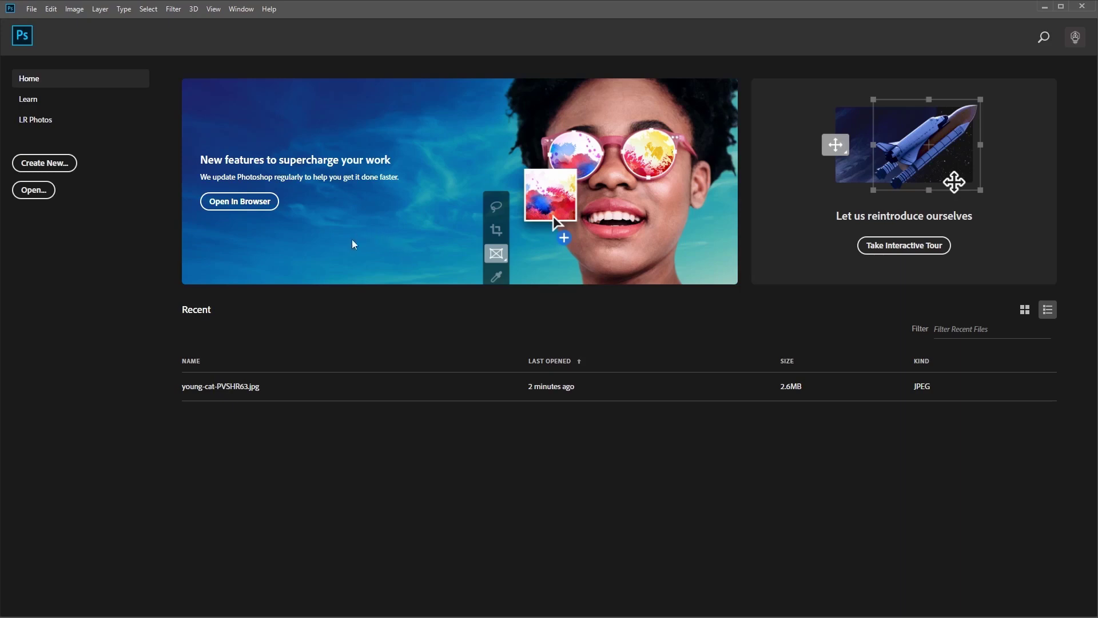
# Open the image young-cat-PVSHR63.jpg from the Resize folder on the desktop
pyautogui.click(32, 9)
pyautogui.click(53, 33)
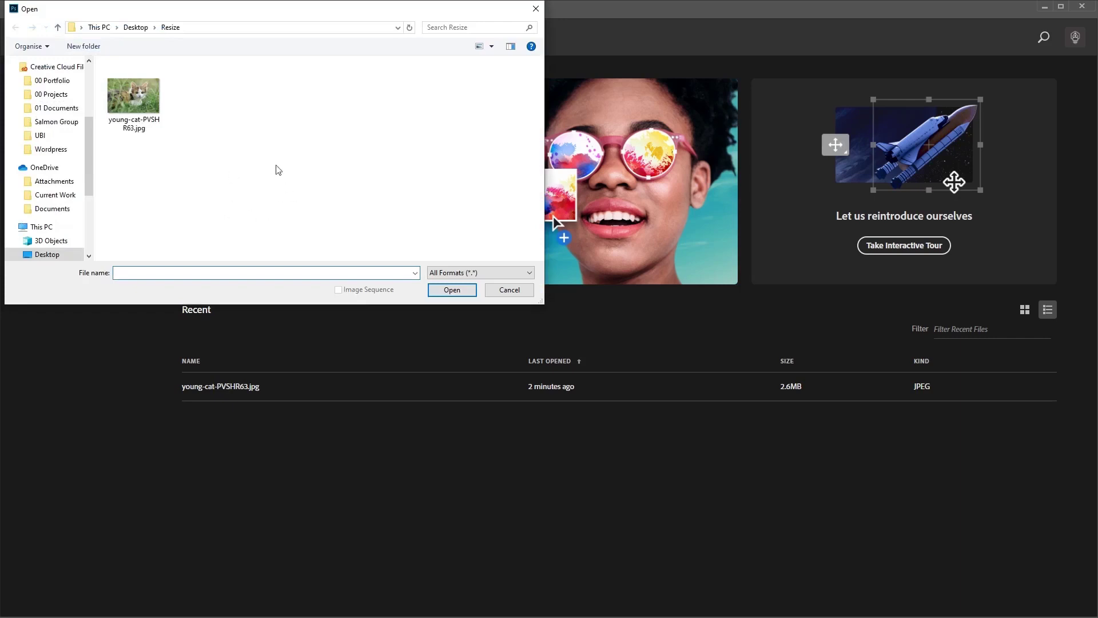
pyautogui.click(124, 93)
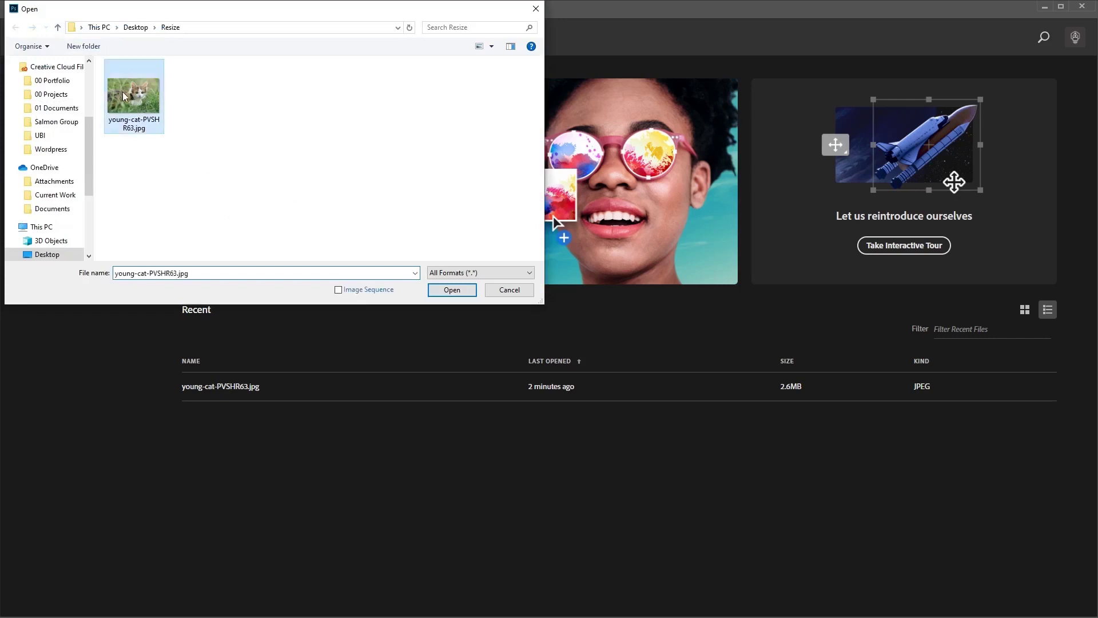
pyautogui.click(451, 290)
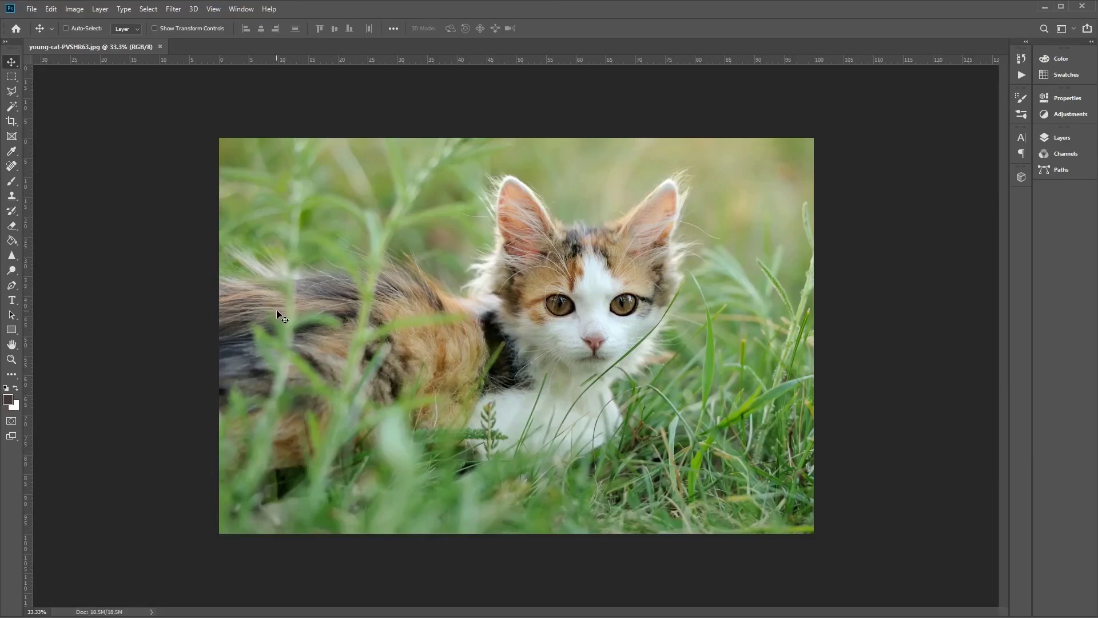
# Set the cat photo's resolution to 72 pixels/inch in Image Size, keeping pixels as the dimension unit
pyautogui.click(82, 10)
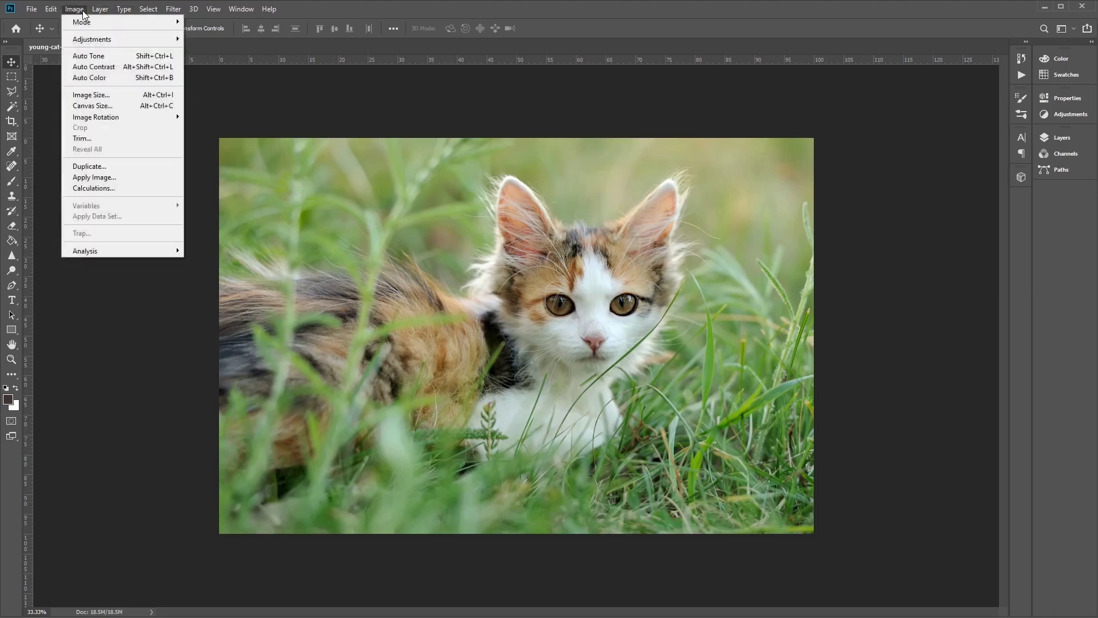
pyautogui.click(129, 94)
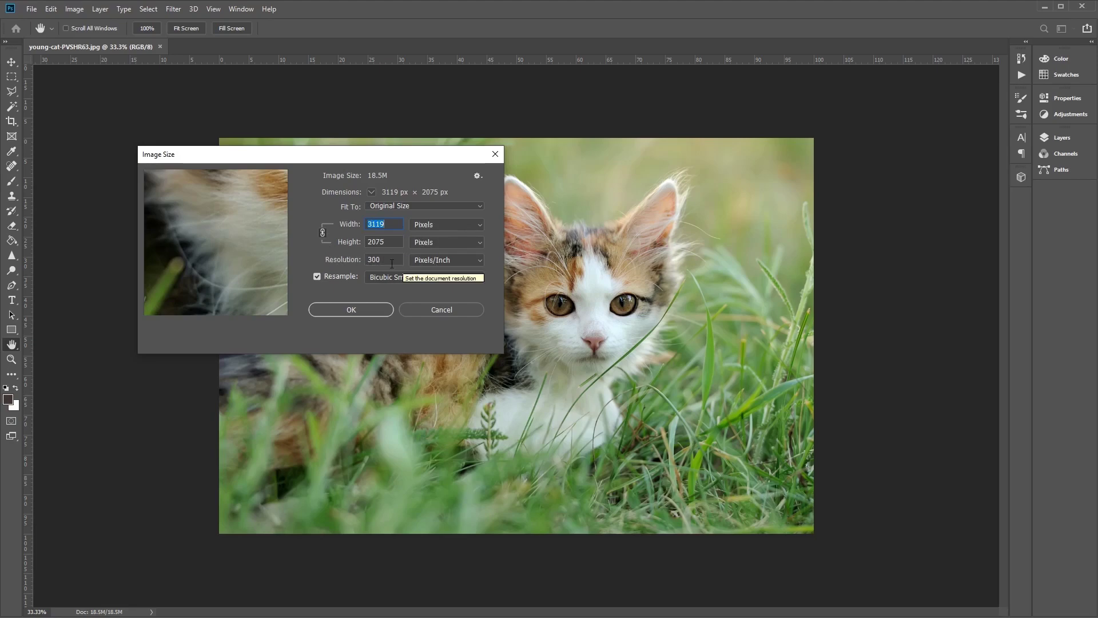
pyautogui.click(329, 260)
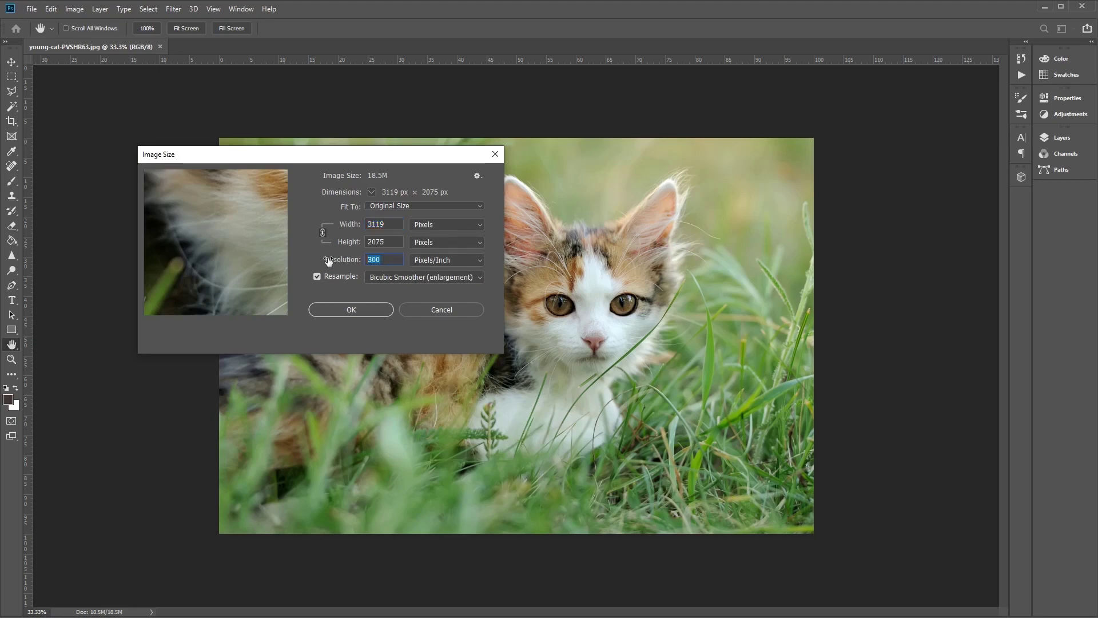
pyautogui.write('72')
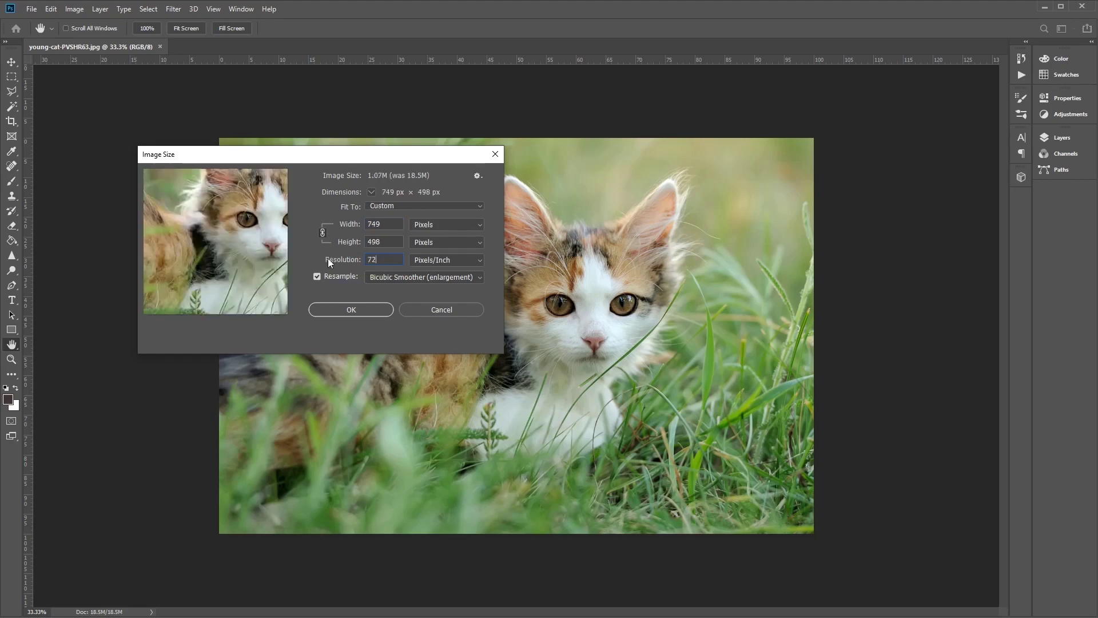
pyautogui.click(437, 244)
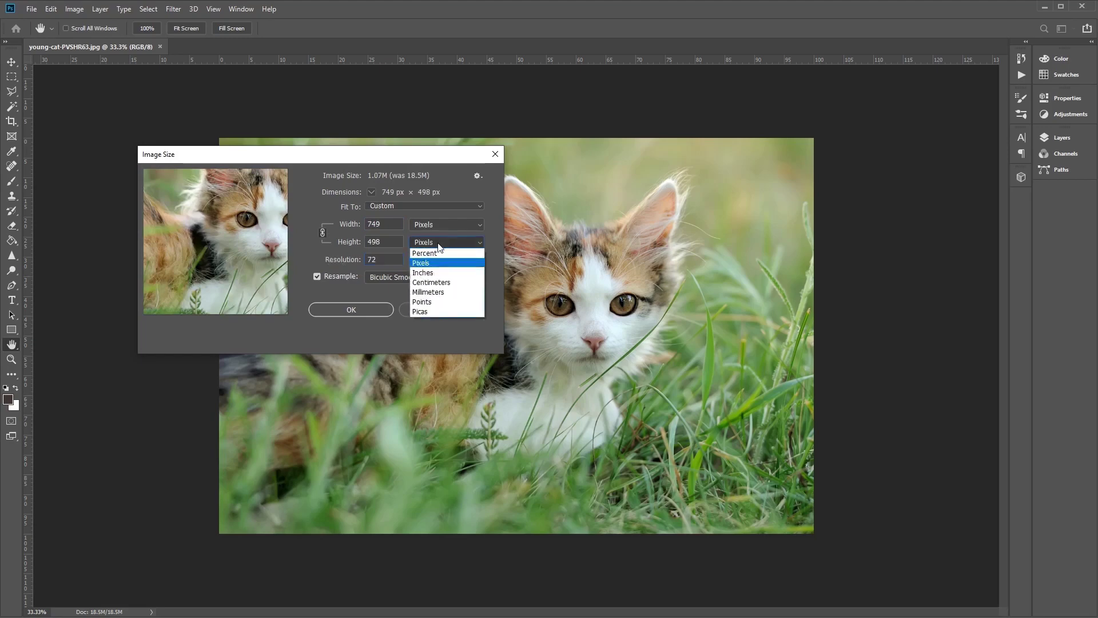
pyautogui.click(489, 227)
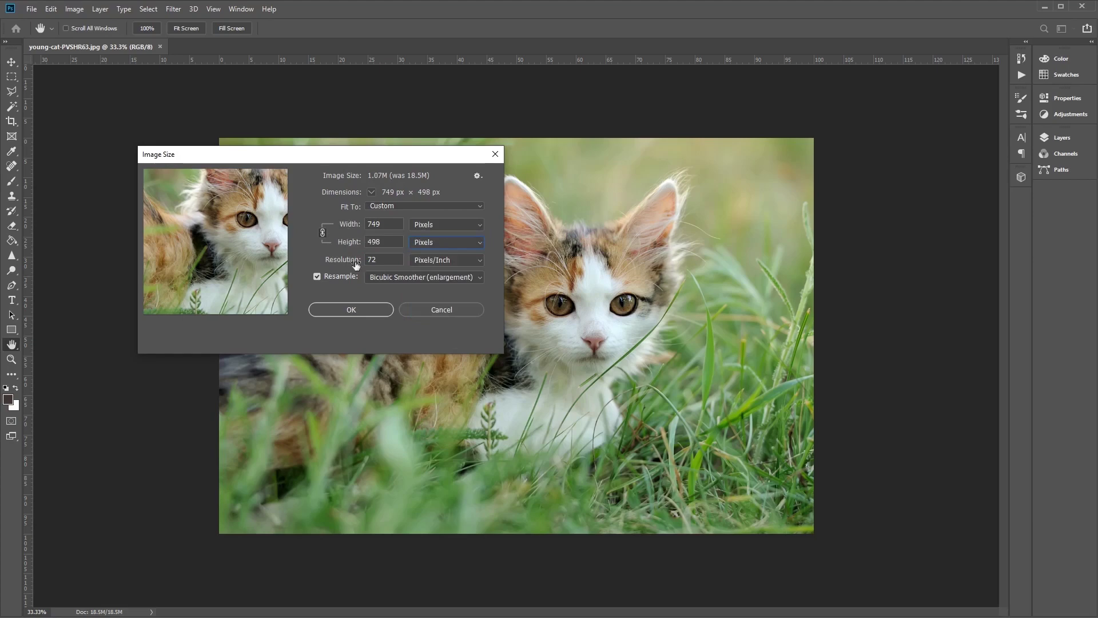
# Set the photo's width to 800 pixels with linked proportions, apply the resize and inspect it at 100% and 300%
pyautogui.doubleClick(389, 226)
pyautogui.write('800')
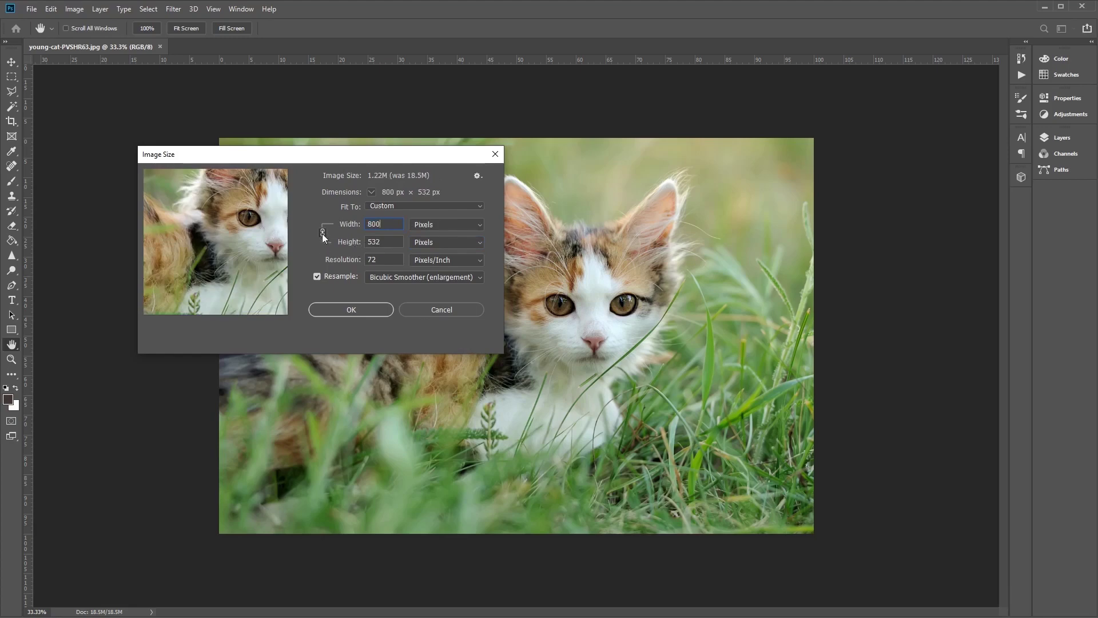
pyautogui.click(378, 314)
pyautogui.press('v')
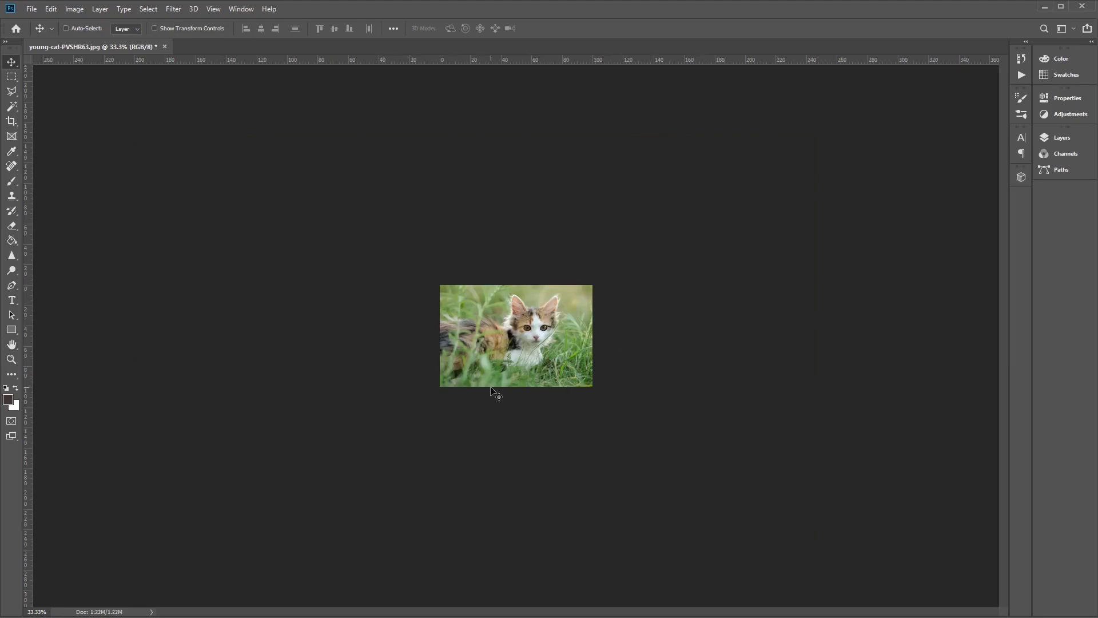
pyautogui.hotkey('ctrl', '1')
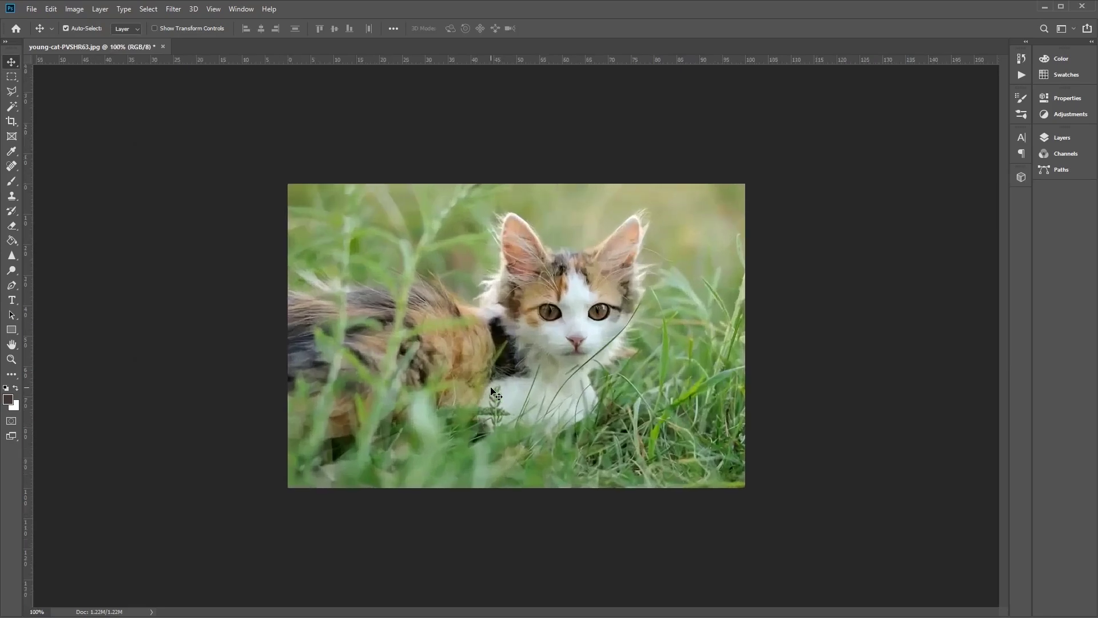
pyautogui.hotkey('ctrl', '+')
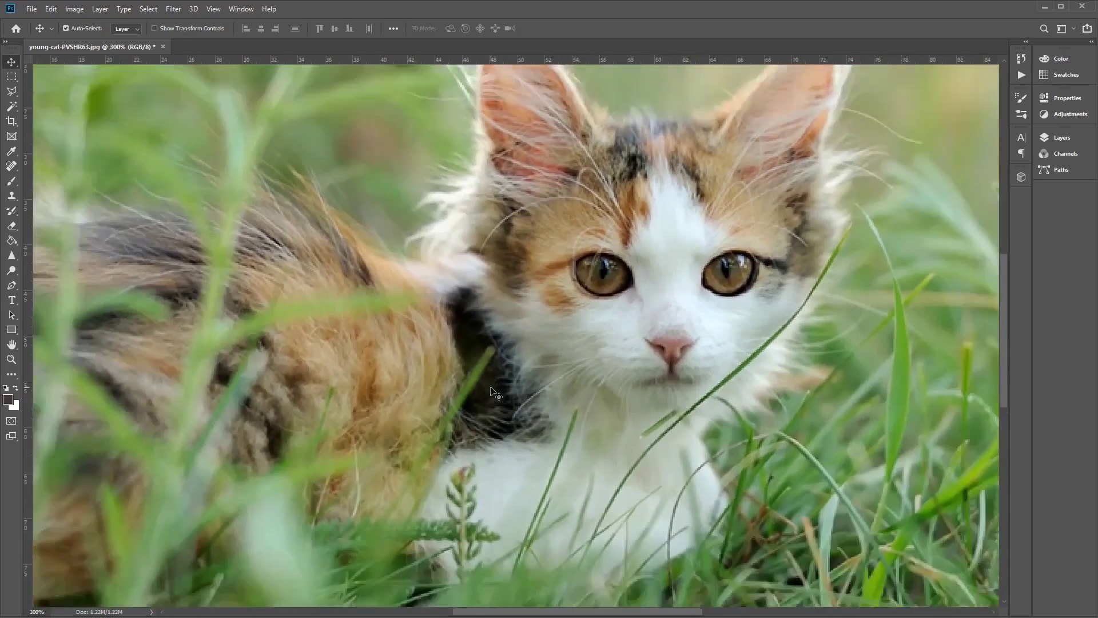
pyautogui.hotkey('ctrl', '-')
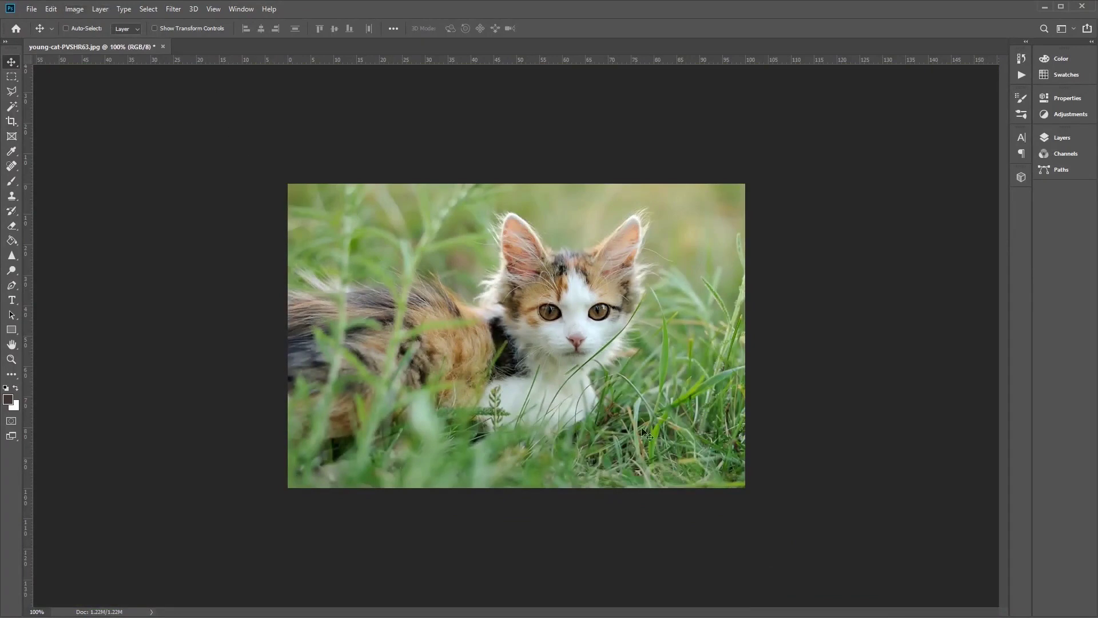
# Enlarge the reduced photo with Image Size to a width of 1500 pixels
pyautogui.click(70, 10)
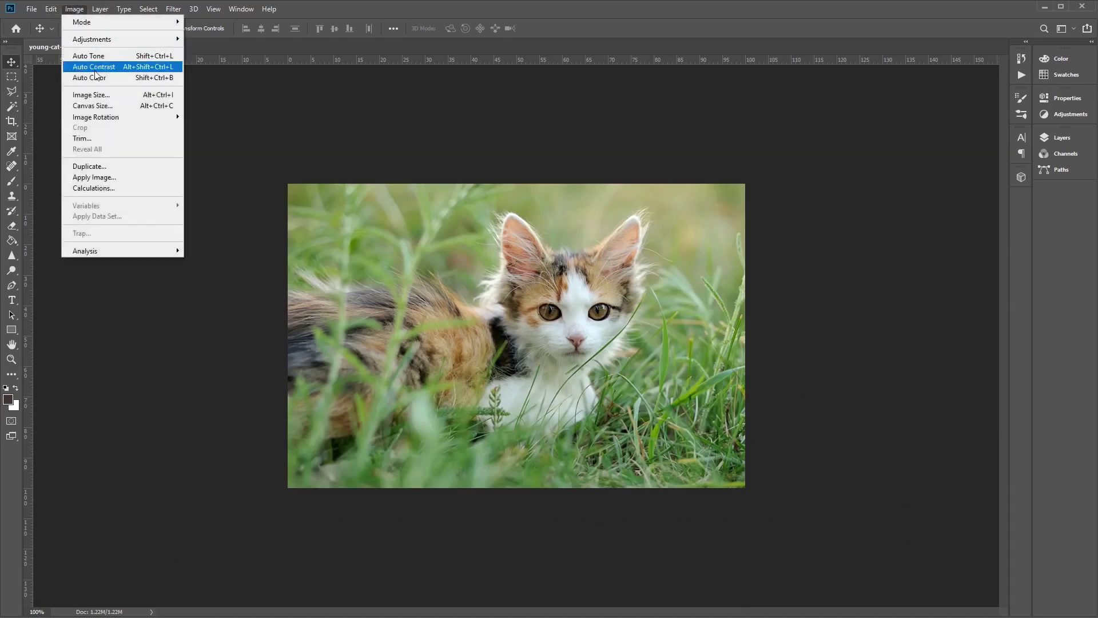
pyautogui.click(91, 94)
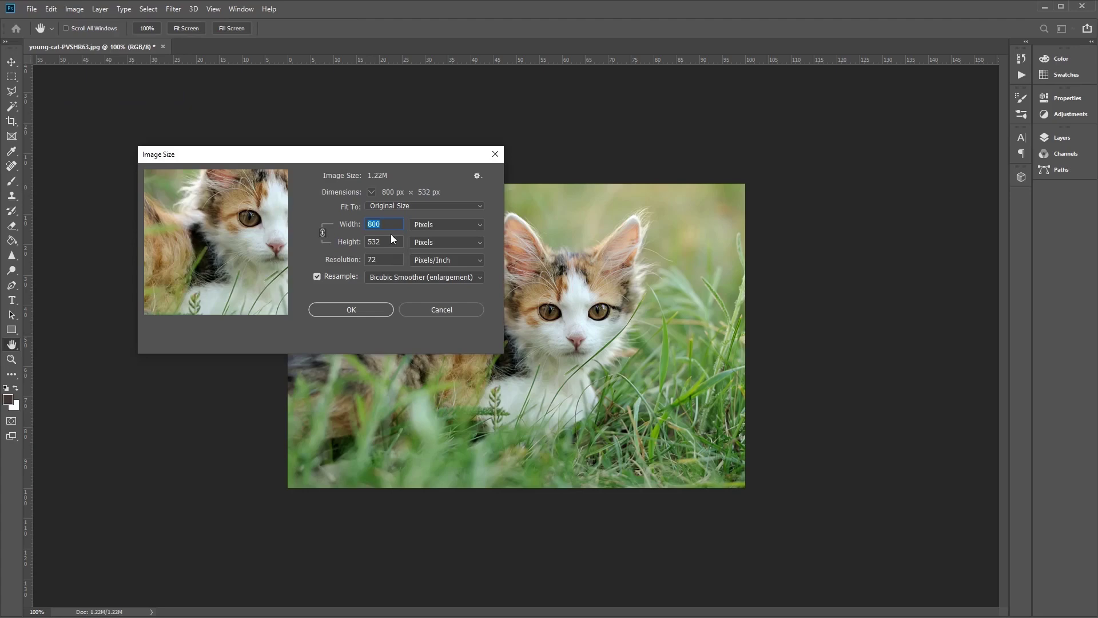
pyautogui.write('1500')
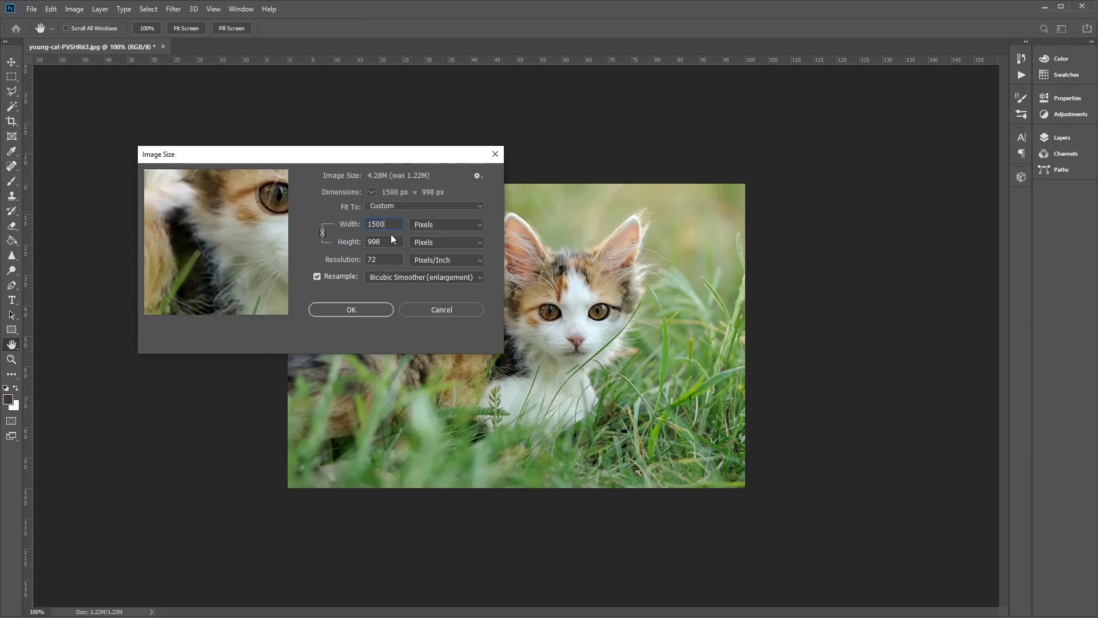
pyautogui.press('Return')
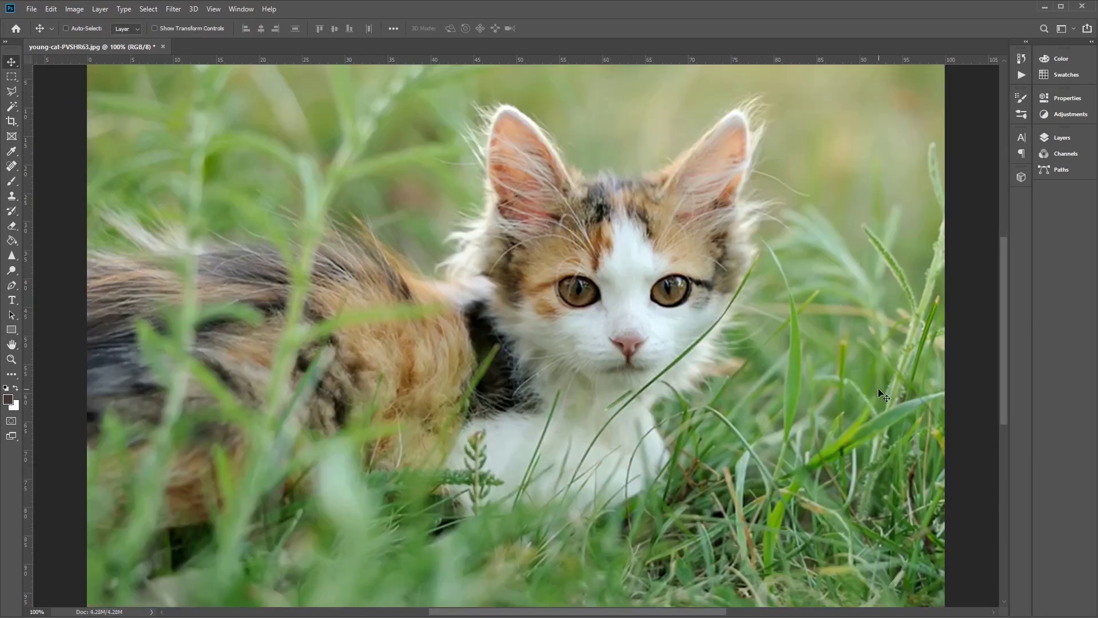
# Examine the enlarged photo's fur and eye detail at up to 800% magnification, undoing and redoing the last resize to compare
pyautogui.hotkey('ctrl', '+')
pyautogui.hotkey('ctrl', '+')
pyautogui.hotkey('ctrl', '+')
pyautogui.hotkey('ctrl', '+')
pyautogui.hotkey('ctrl', '+')
pyautogui.hotkey('ctrl', '+')
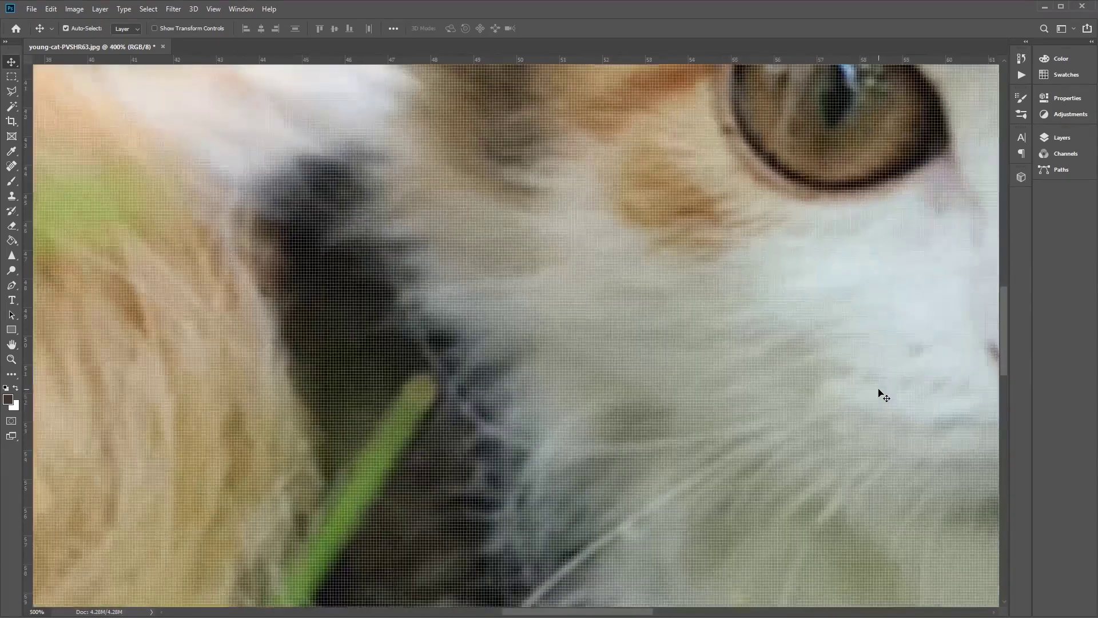
pyautogui.hotkey('ctrl', '+')
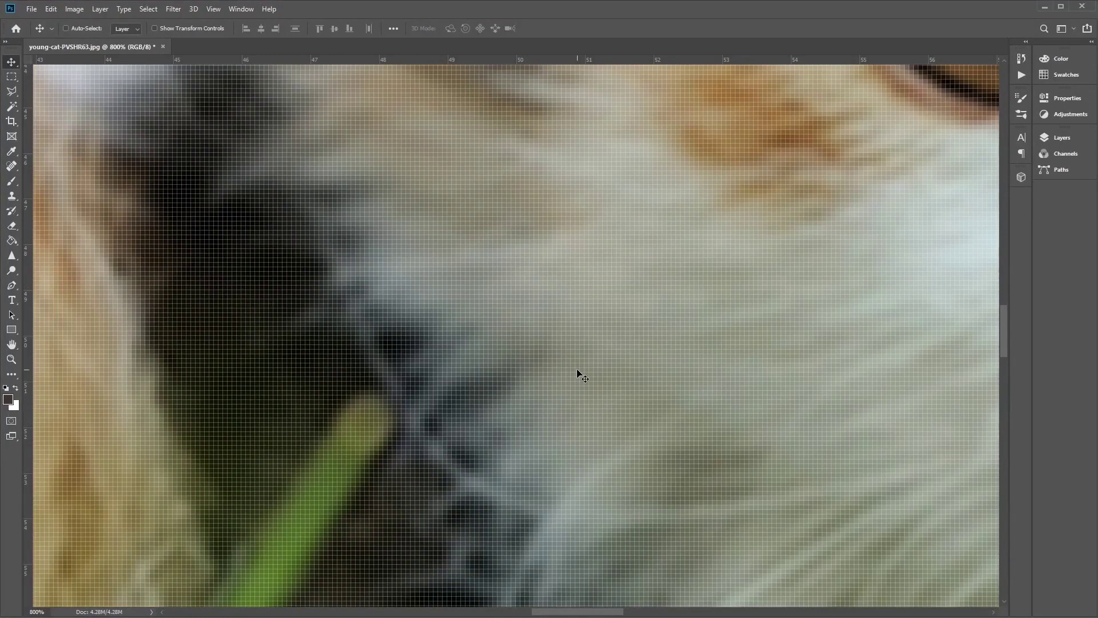
pyautogui.hotkey('ctrl', 'z')
pyautogui.hotkey('ctrl', 'shift', 'z')
pyautogui.hotkey('ctrl', 'z')
pyautogui.hotkey('ctrl', 'shift', 'z')
pyautogui.hotkey('ctrl', 'z')
pyautogui.hotkey('ctrl', 'shift', 'z')
pyautogui.hotkey('ctrl', 'z')
pyautogui.hotkey('ctrl', 'shift', 'z')
pyautogui.hotkey('ctrl', 'z')
pyautogui.hotkey('ctrl', 'shift', 'z')
pyautogui.scroll(-8, 537, 400)
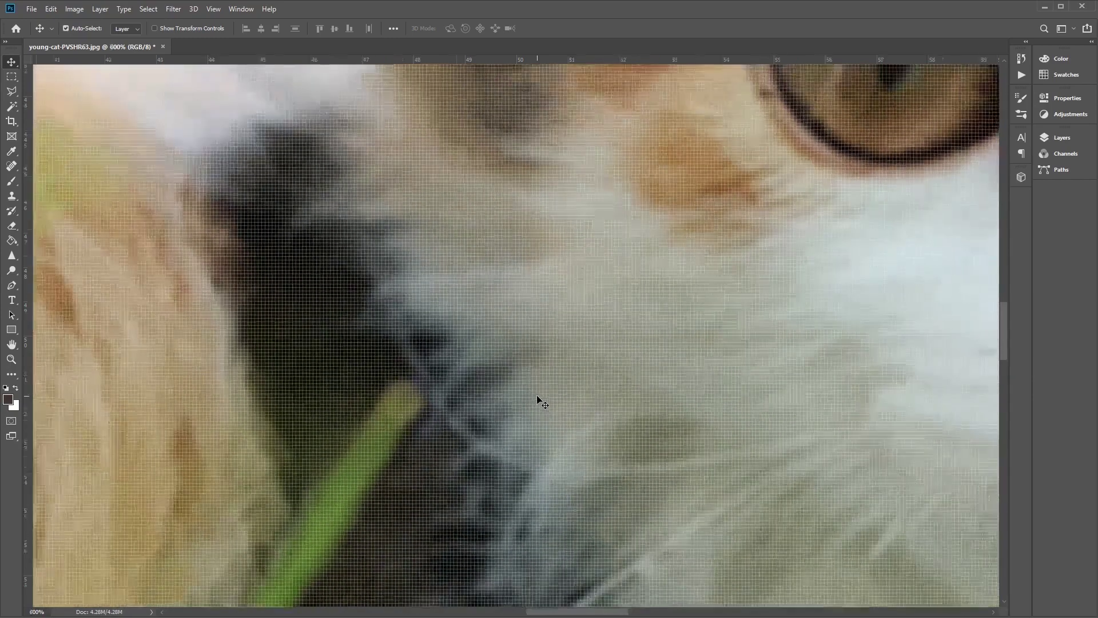
pyautogui.scroll(-2, 537, 400)
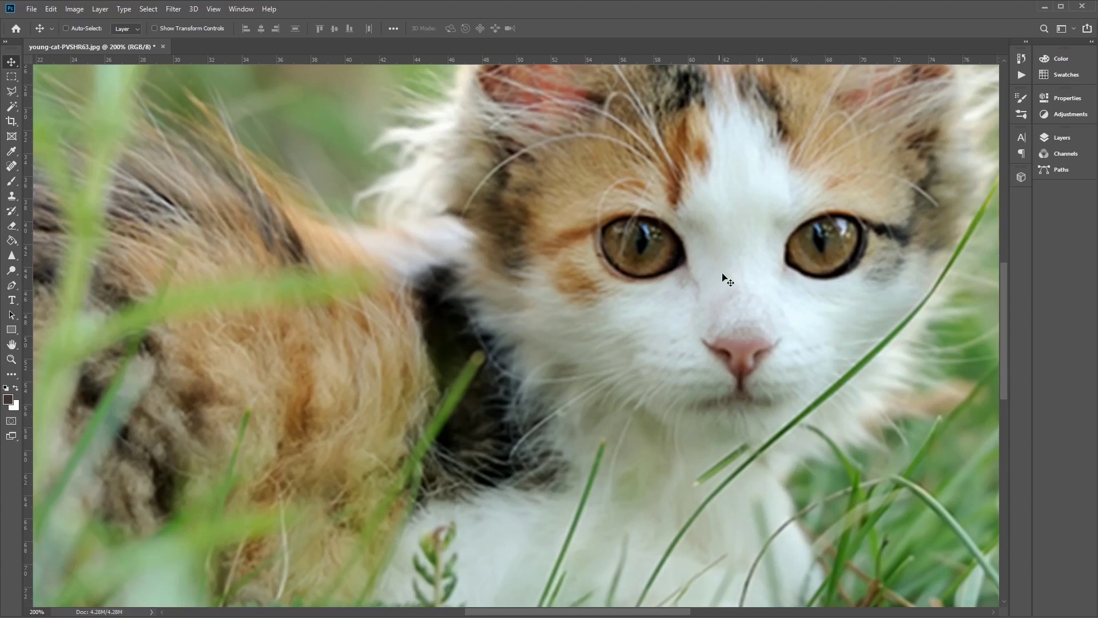
# Revert the photo to its original opening snapshot in the History
pyautogui.click(1024, 60)
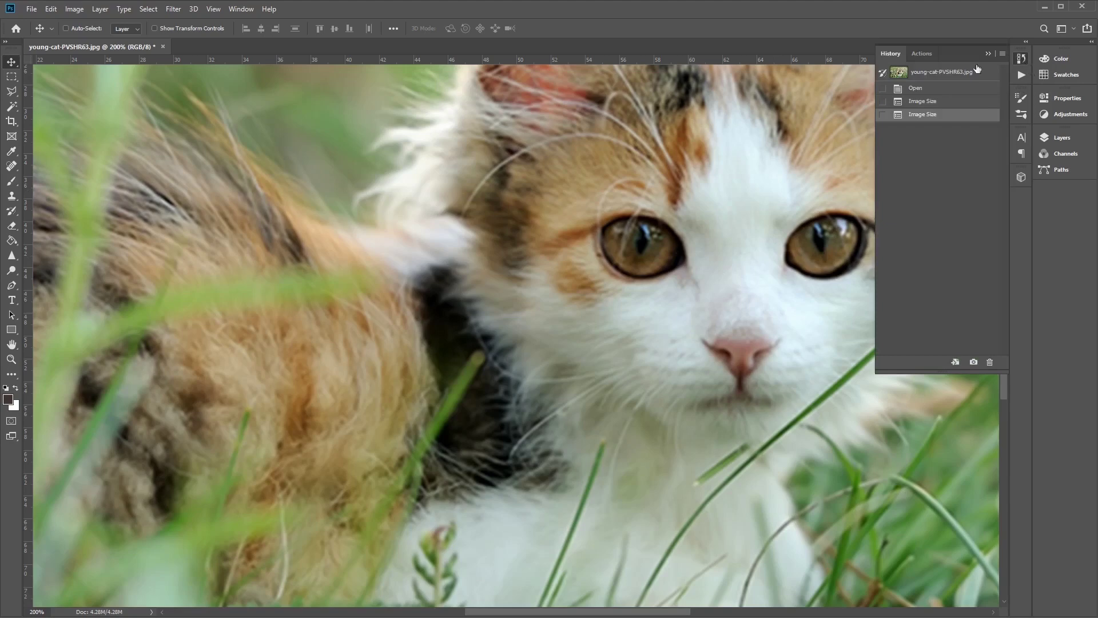
pyautogui.click(938, 75)
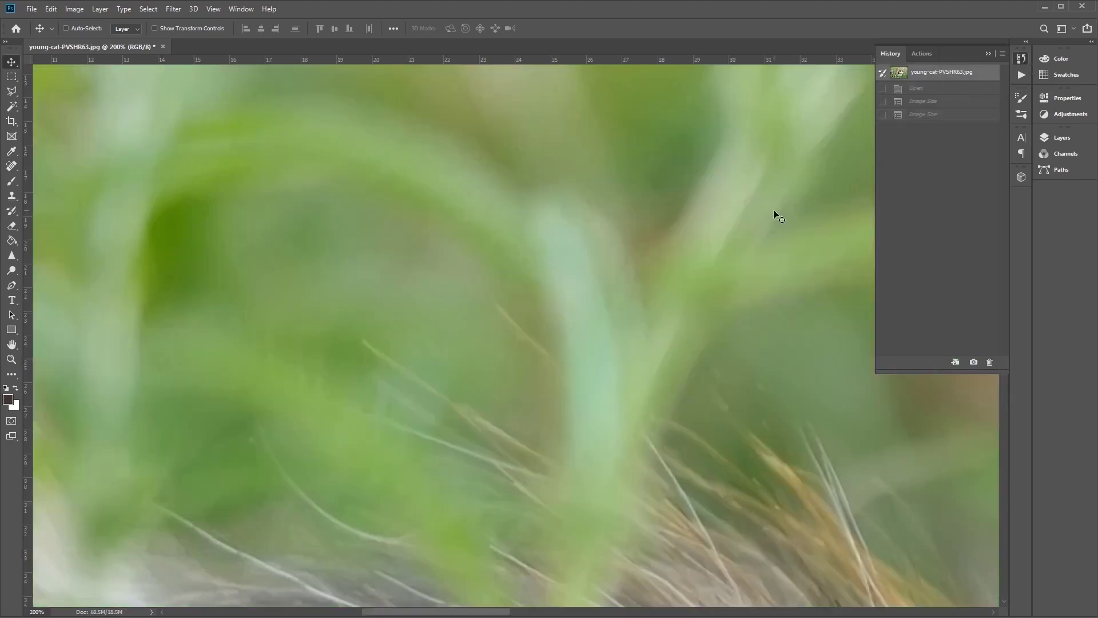
# Examine the restored photo's grass, fur and face detail at magnifications between 500% and 66.7%
pyautogui.hotkey('ctrl', '-')
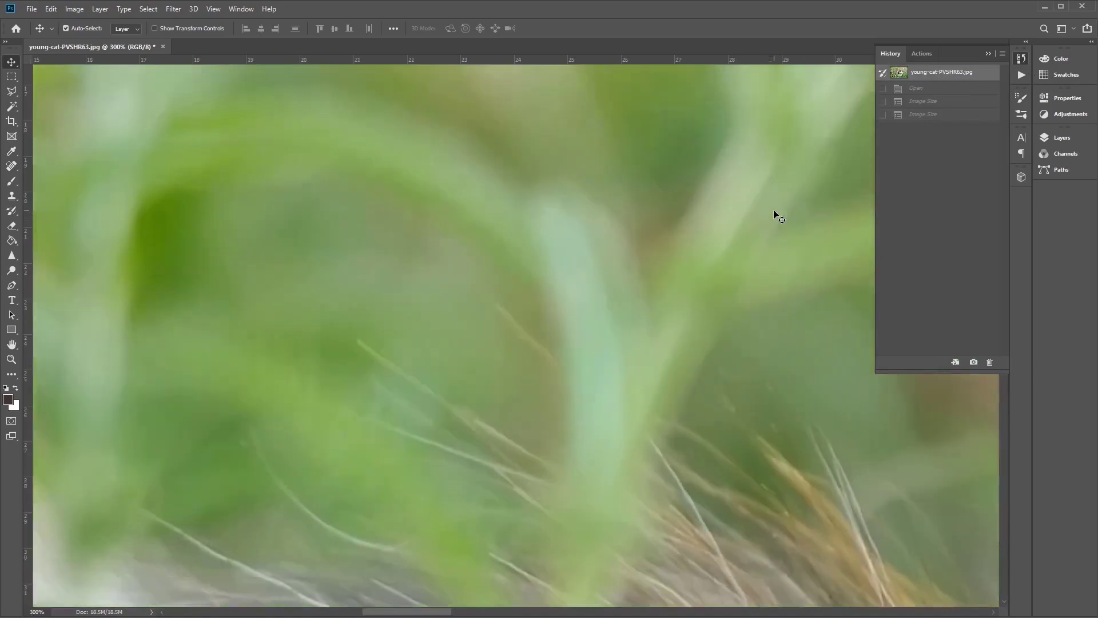
pyautogui.hotkey('ctrl', '+')
pyautogui.hotkey('ctrl', '+')
pyautogui.hotkey('ctrl', '+')
pyautogui.hotkey('ctrl', '+')
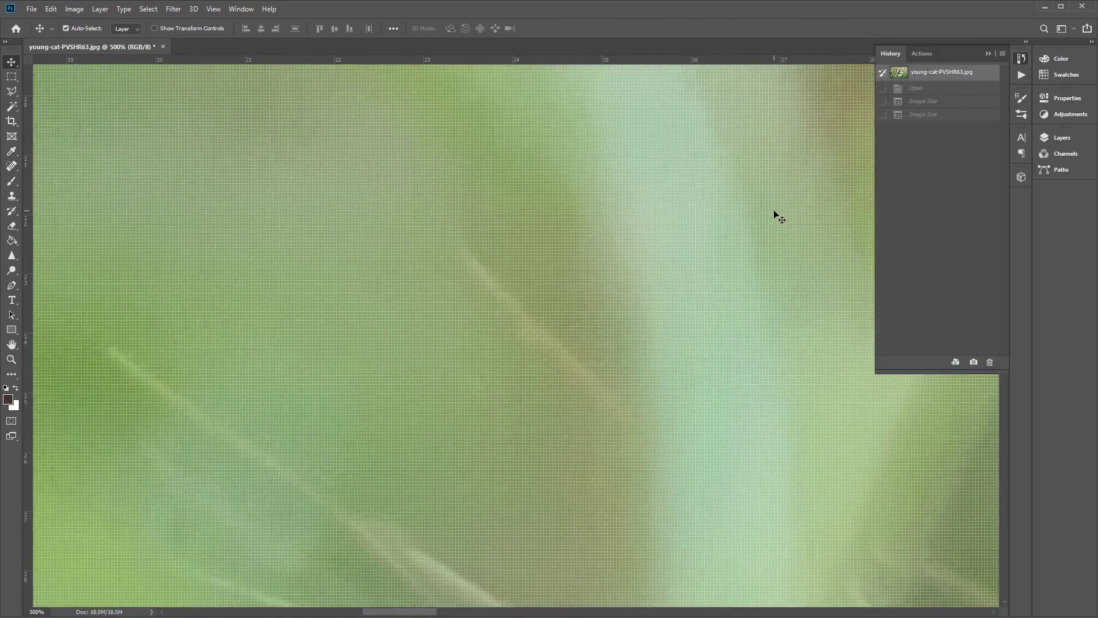
pyautogui.hotkey('ctrl', '-')
pyautogui.hotkey('ctrl', '-')
pyautogui.hotkey('ctrl', '-')
pyautogui.hotkey('ctrl', '-')
pyautogui.hotkey('ctrl', '-')
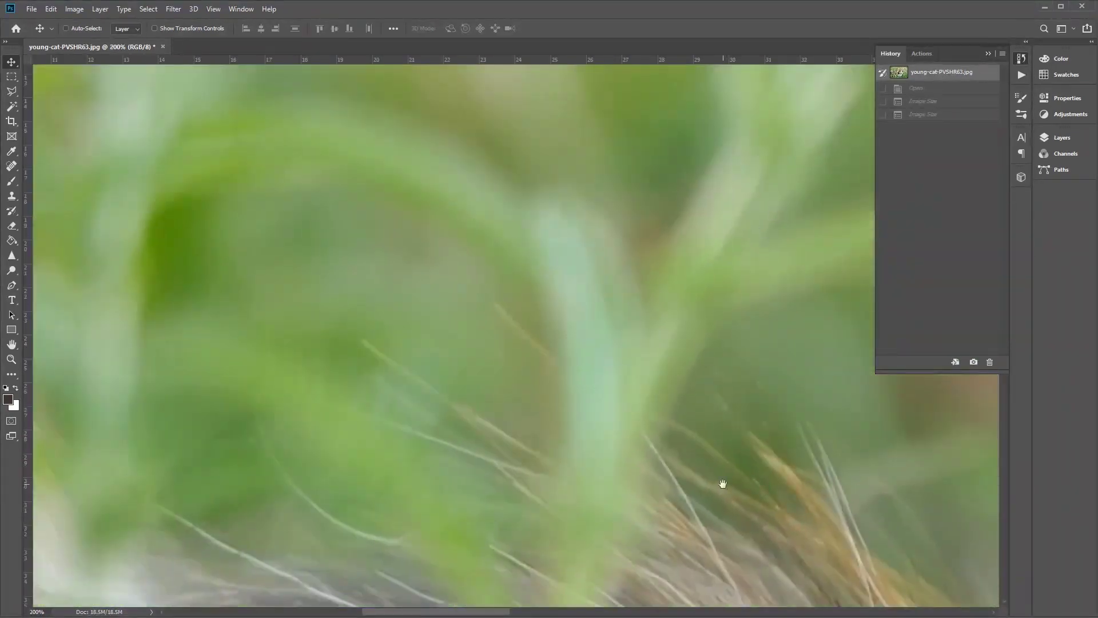
pyautogui.hotkey('ctrl', '+')
pyautogui.moveTo(654, 379); pyautogui.dragTo(627, 245)
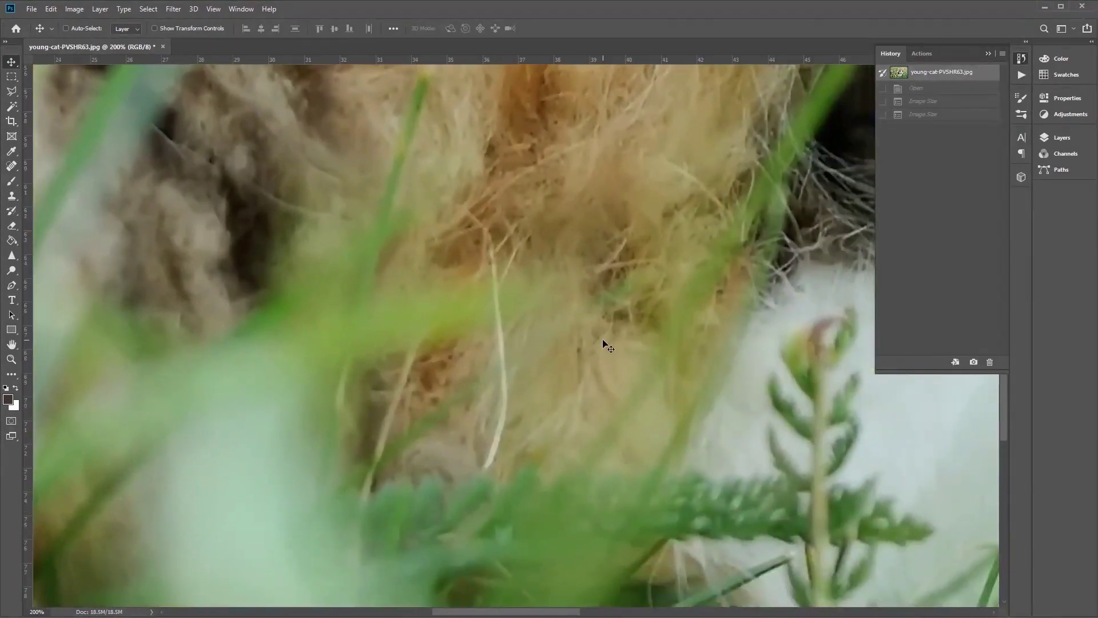
pyautogui.hotkey('ctrl', '-')
pyautogui.hotkey('ctrl', '-')
pyautogui.hotkey('ctrl', '-')
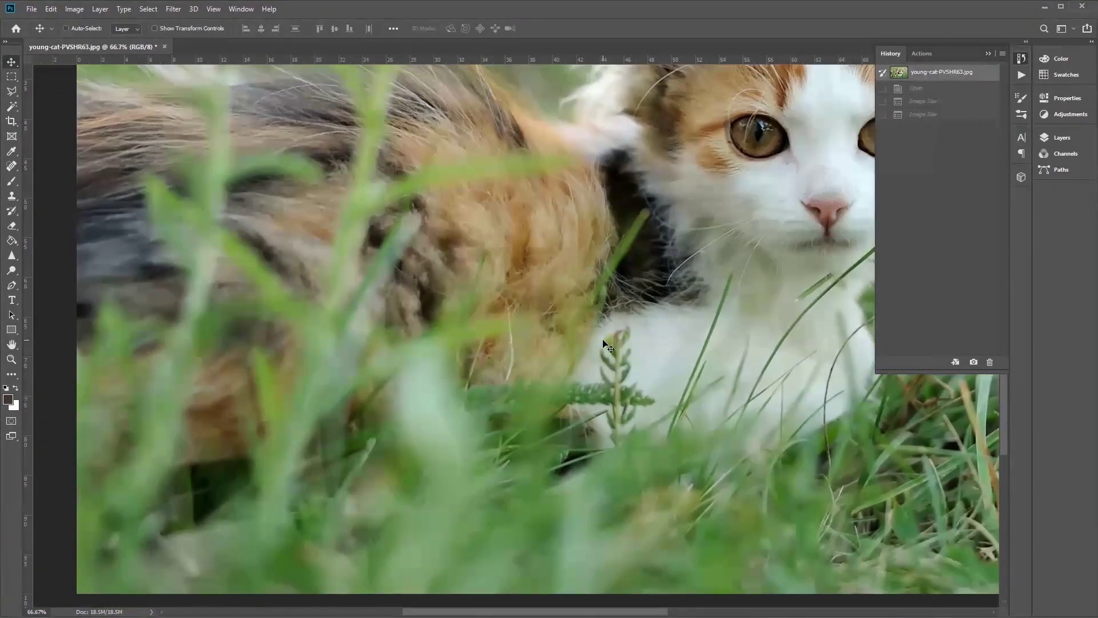
pyautogui.moveTo(631, 292); pyautogui.dragTo(466, 433)
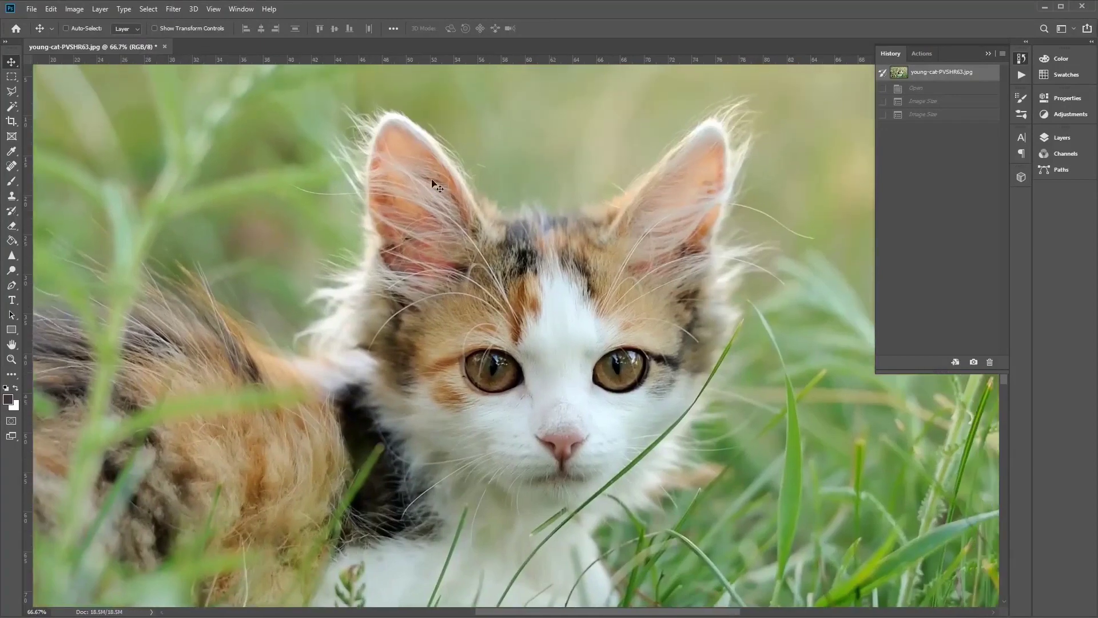
# Check the restored photo's dimensions and resolution in Image Size, cancel it and hide the edit history
pyautogui.click(171, 12)
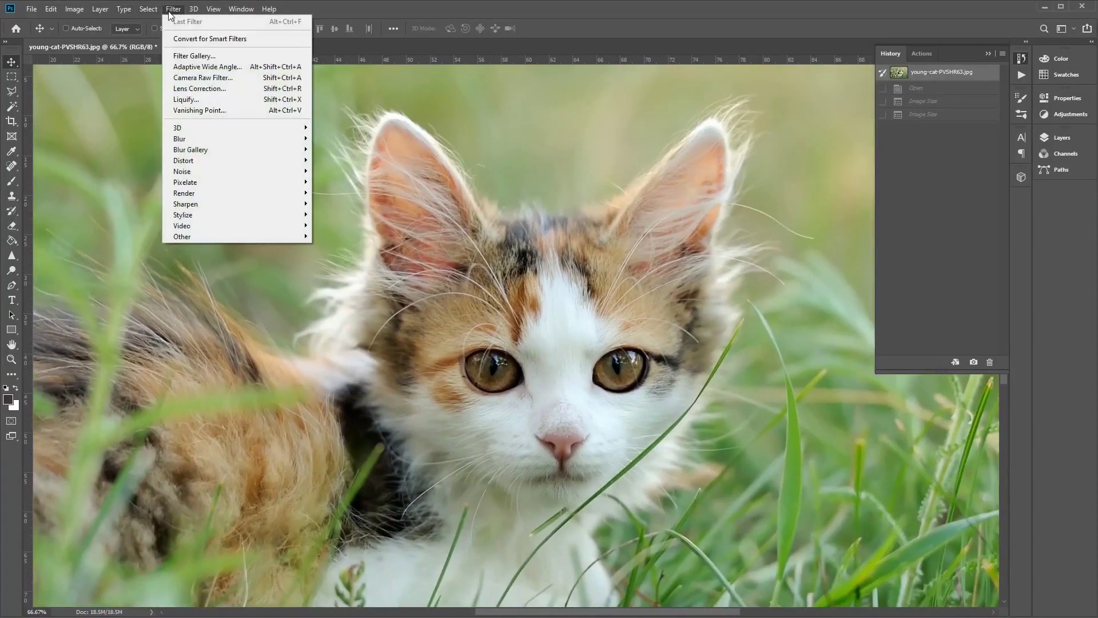
pyautogui.click(171, 11)
pyautogui.click(133, 10)
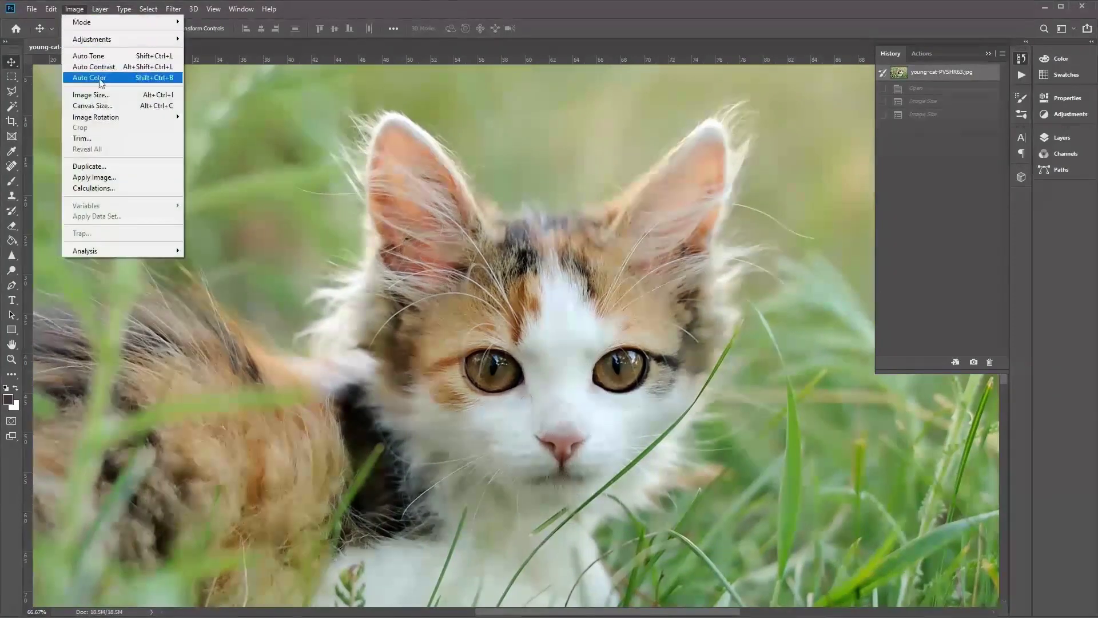
pyautogui.click(106, 95)
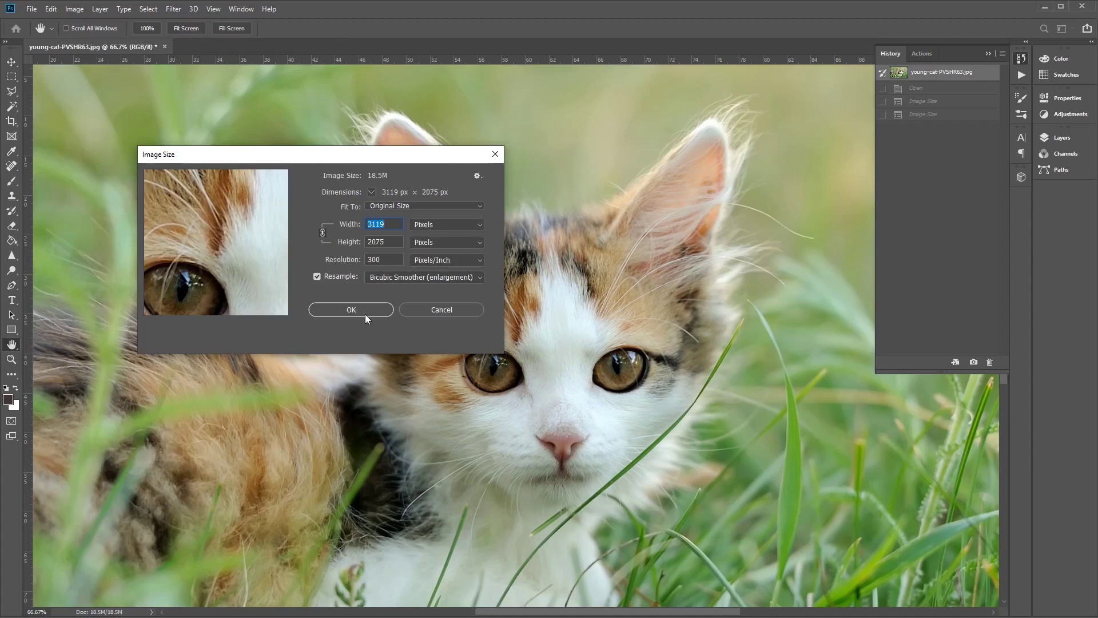
pyautogui.click(434, 314)
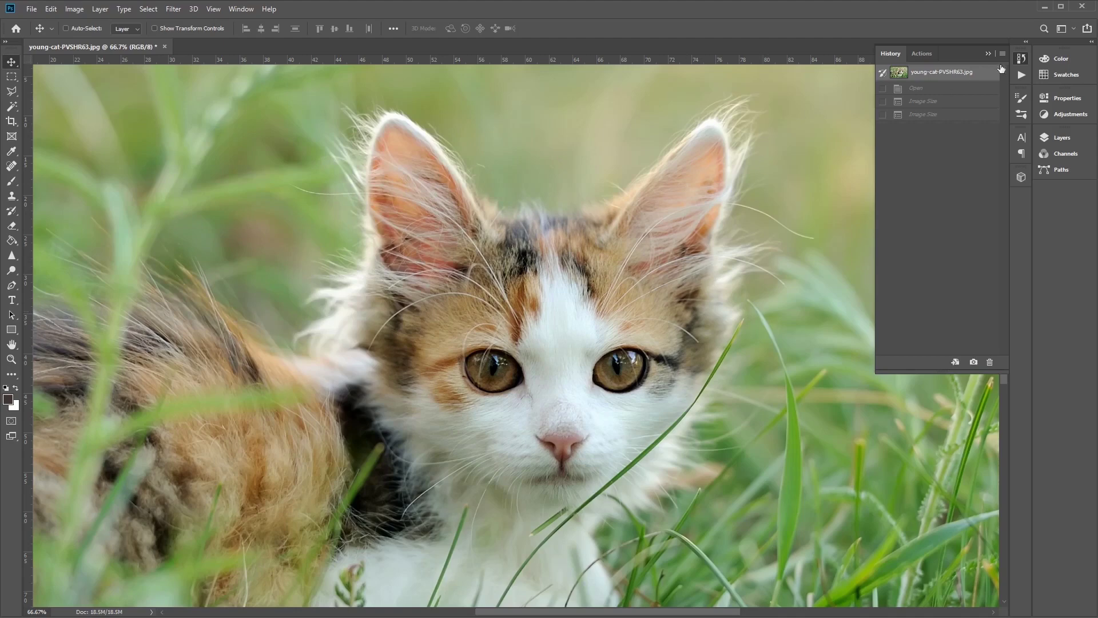
pyautogui.click(1022, 59)
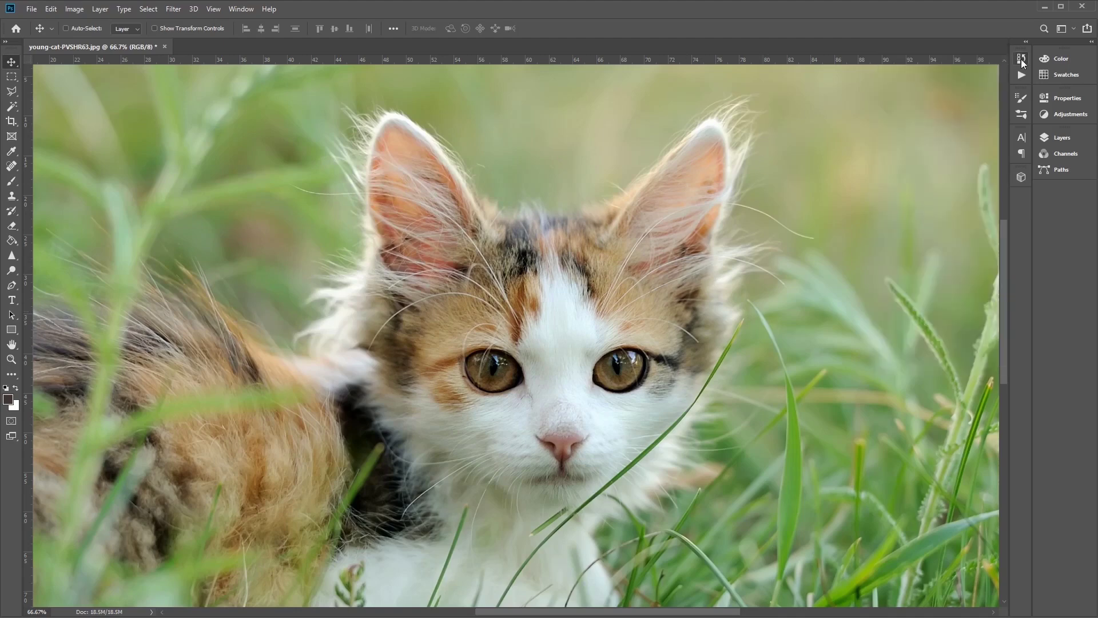
# Convert the locked Background of the photo into a regular layer named cat
pyautogui.click(1072, 138)
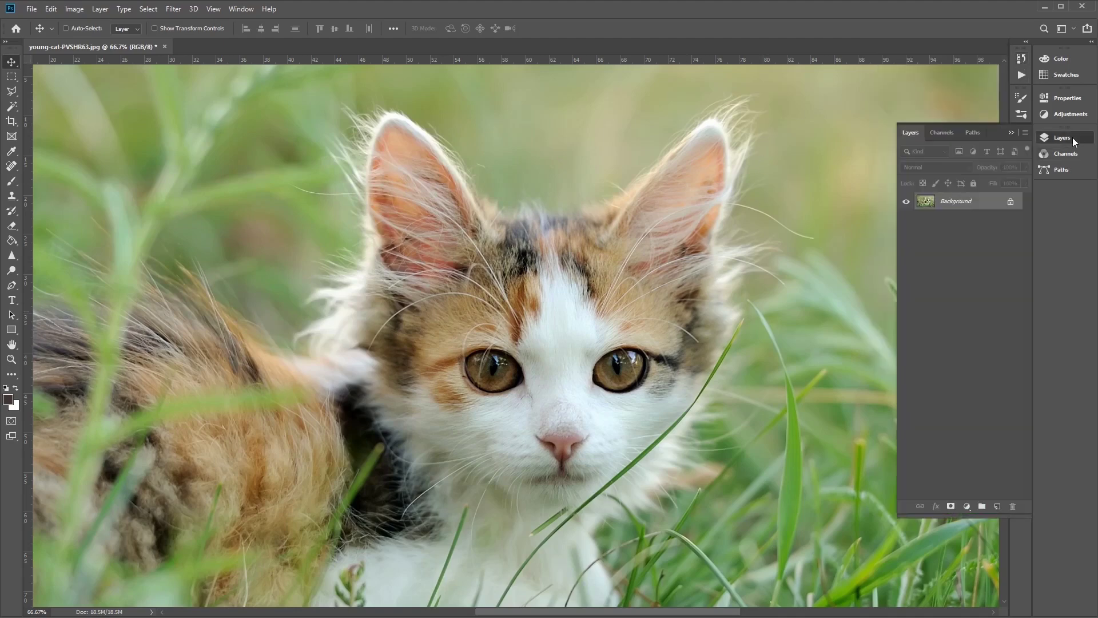
pyautogui.doubleClick(963, 206)
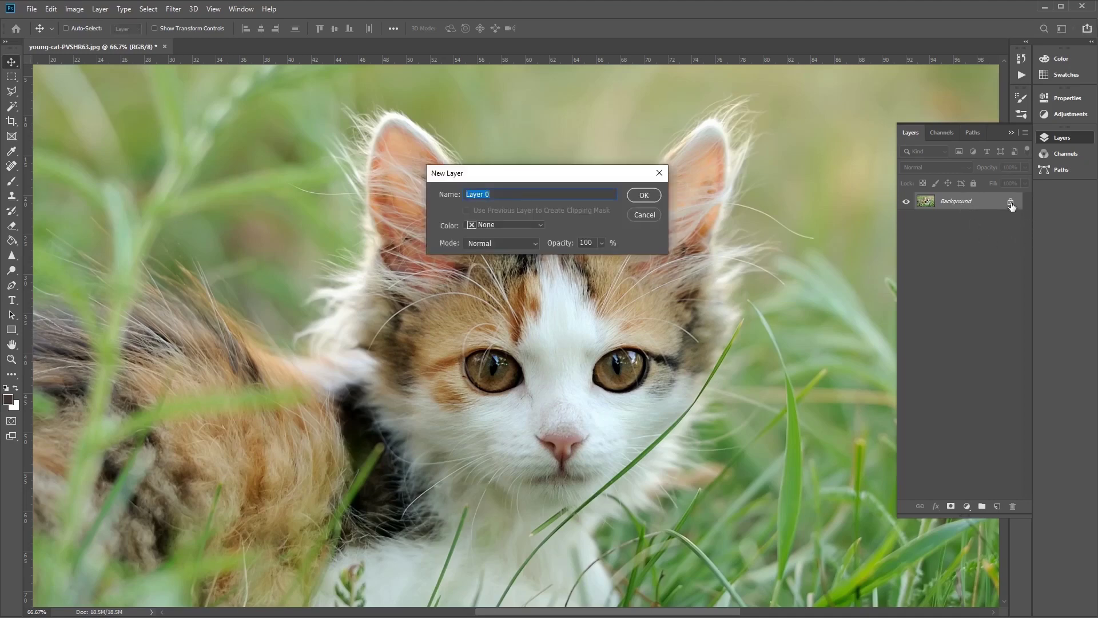
pyautogui.click(515, 198)
pyautogui.moveTo(506, 195); pyautogui.dragTo(425, 194)
pyautogui.write('cat')
pyautogui.press('Return')
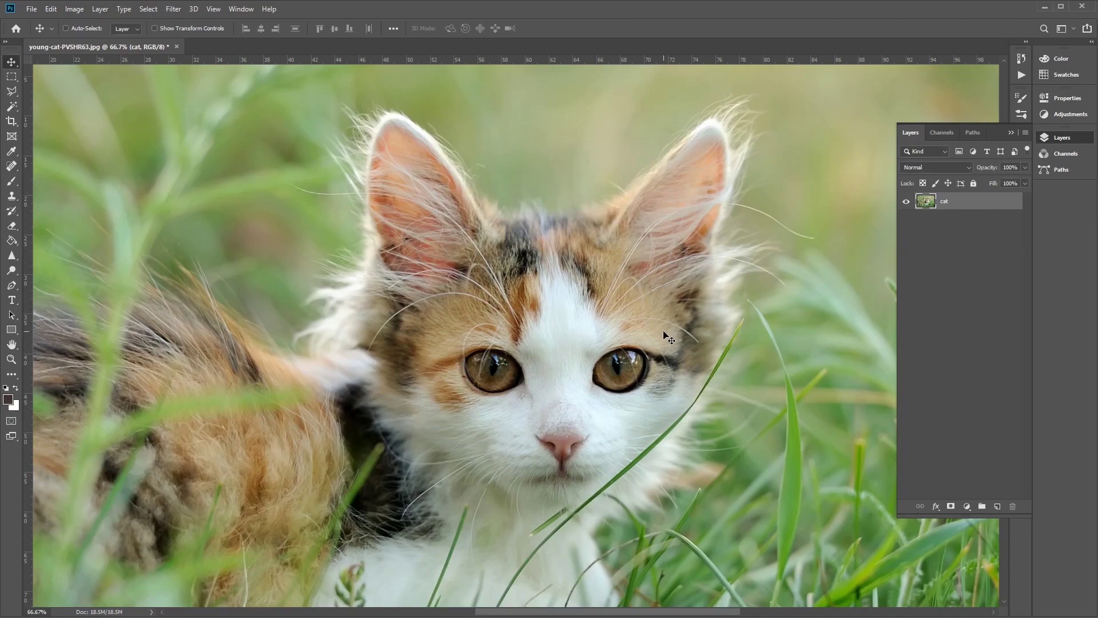
# Scale the cat layer down proportionally to about 73.5% with Free Transform, towards the lower right of the canvas
pyautogui.press('ctrl')
pyautogui.hotkey('ctrl', '-')
pyautogui.hotkey('ctrl', '-')
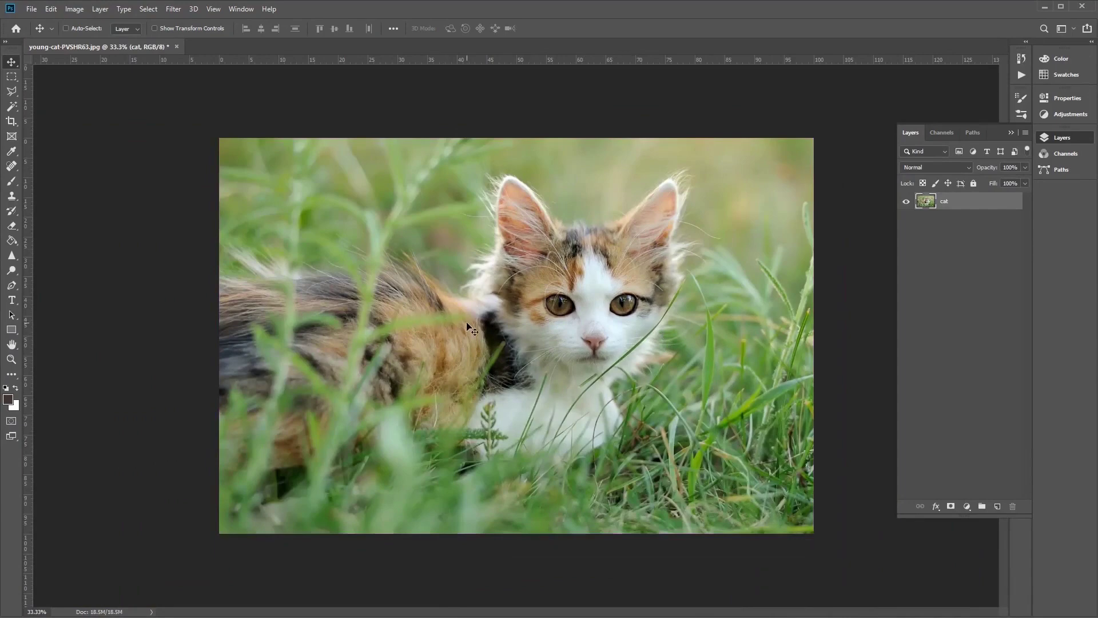
pyautogui.click(52, 9)
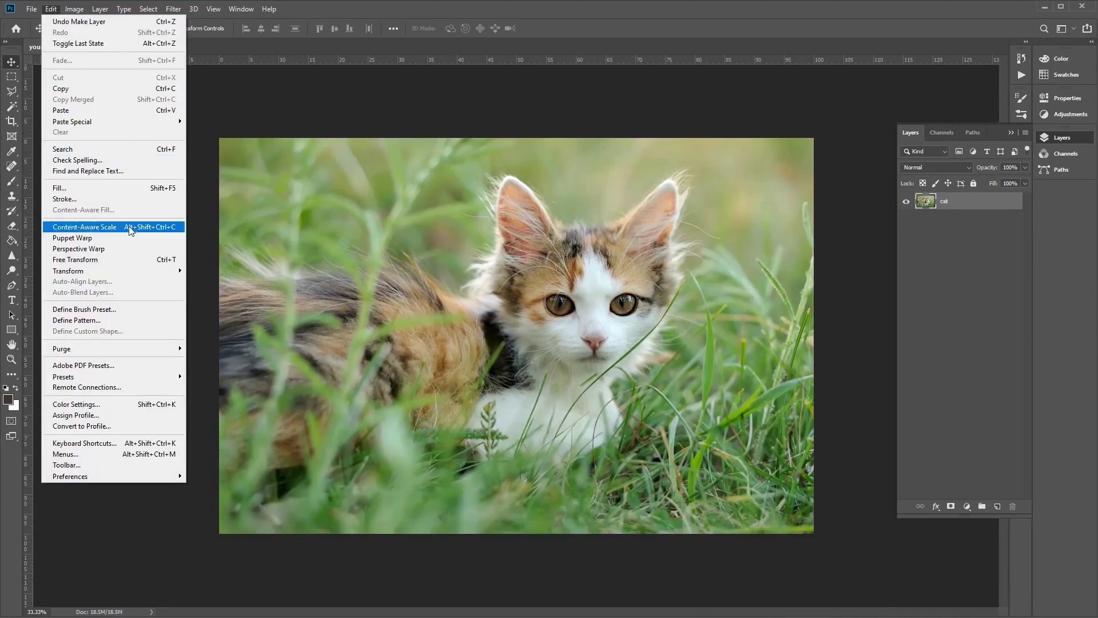
pyautogui.click(116, 265)
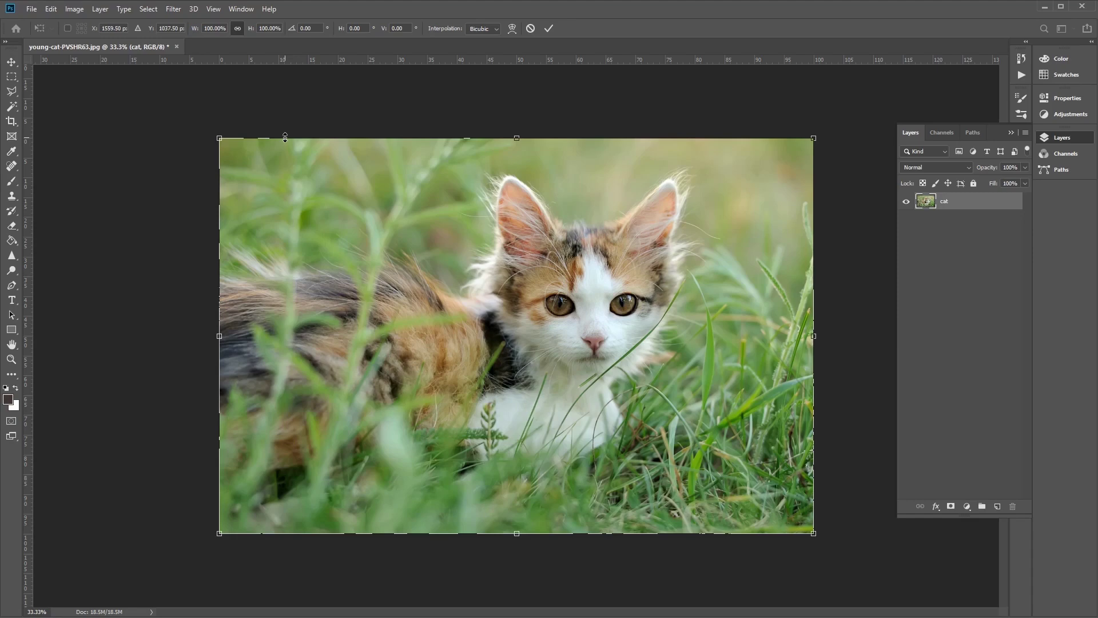
pyautogui.moveTo(284, 137); pyautogui.dragTo(253, 207)
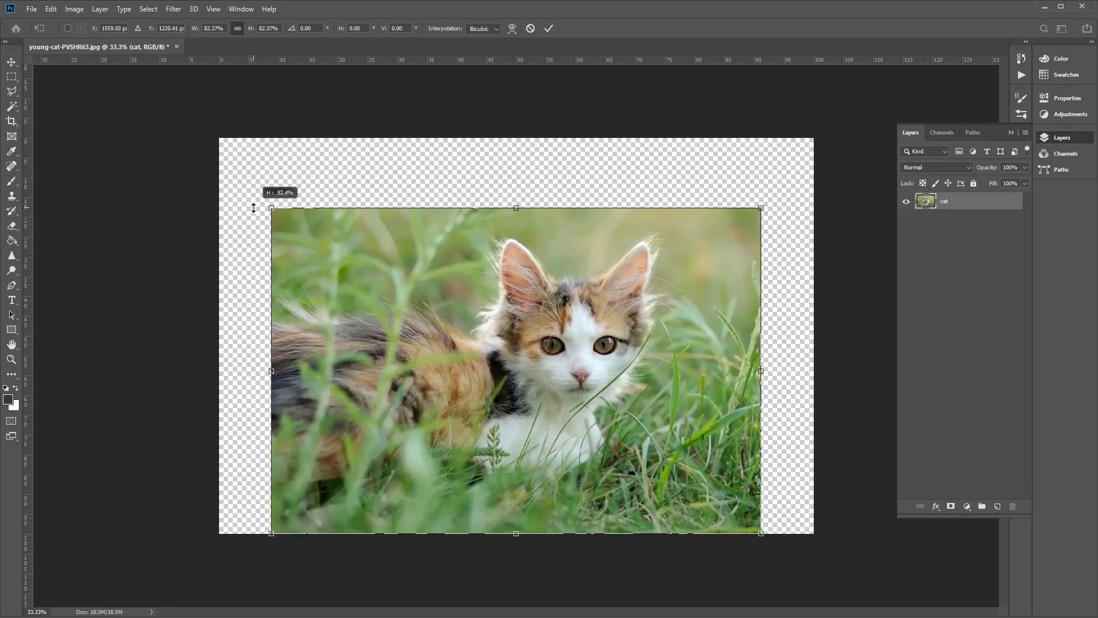
pyautogui.moveTo(253, 208); pyautogui.dragTo(326, 224)
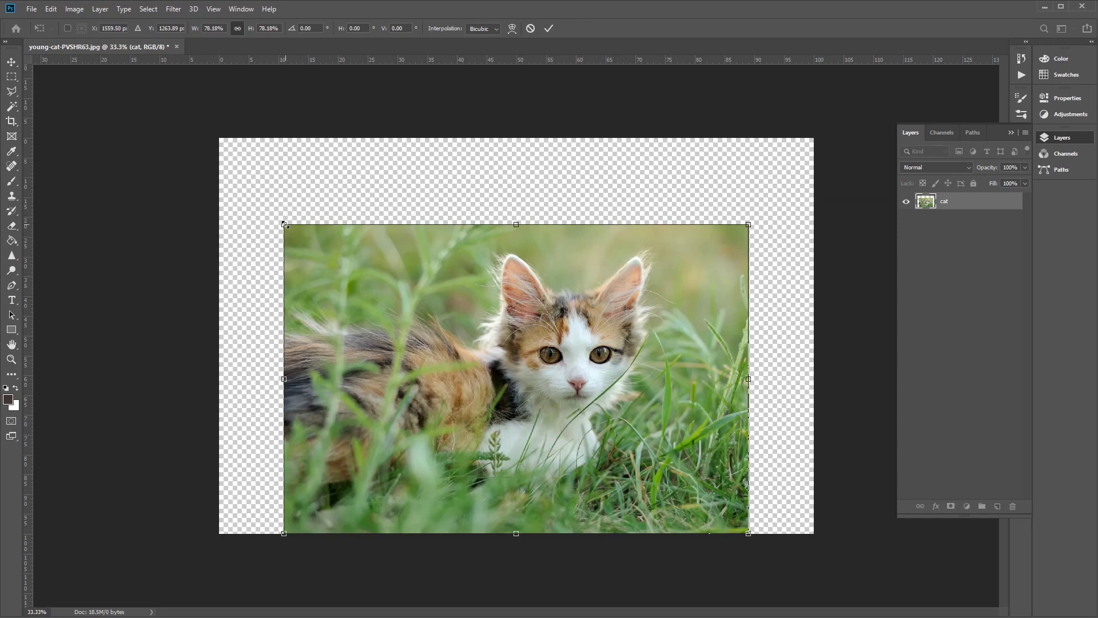
pyautogui.moveTo(284, 225); pyautogui.dragTo(287, 282)
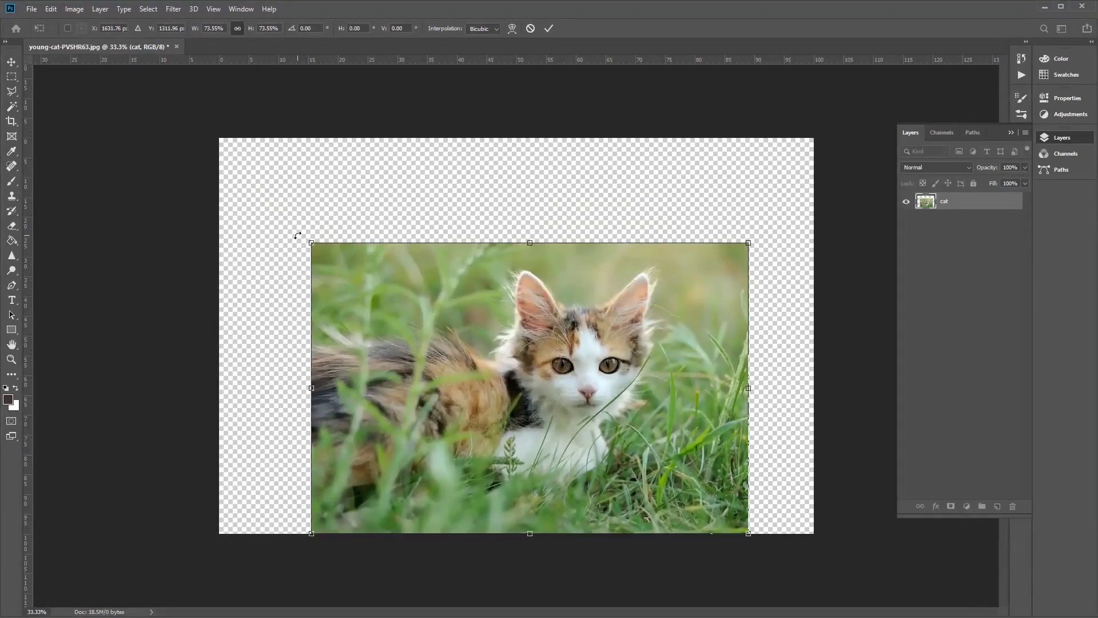
# Try squeezing only the cat layer's width to about 51.5% without keeping proportions, and undo the distortion
pyautogui.moveTo(298, 235); pyautogui.dragTo(294, 336)
pyautogui.hotkey('ctrl', 'z')
pyautogui.moveTo(309, 393); pyautogui.dragTo(441, 378)
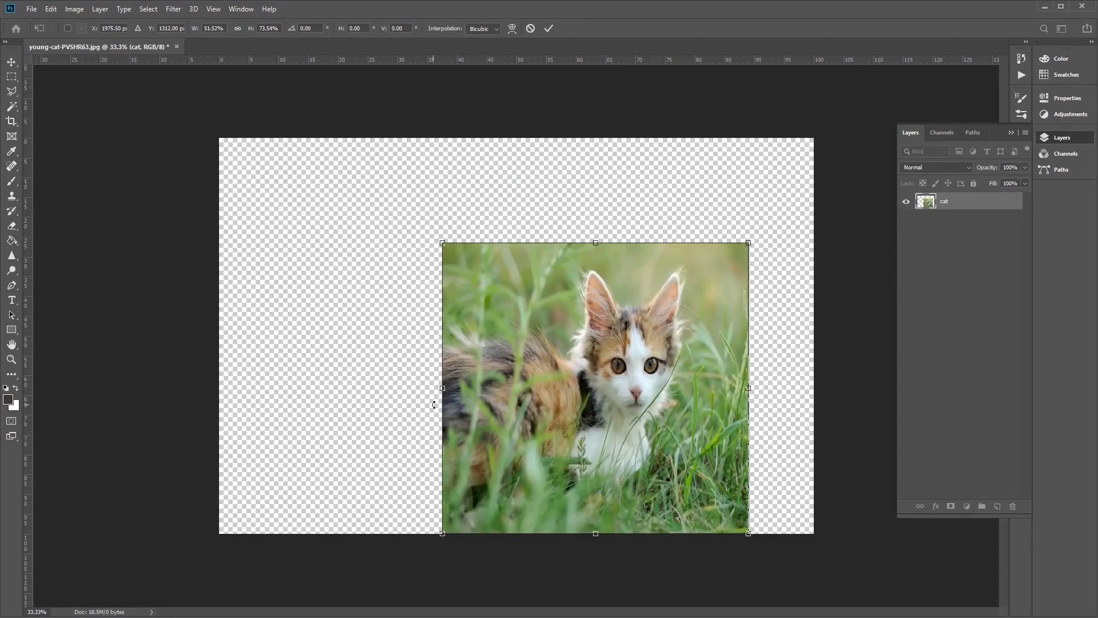
pyautogui.hotkey('ctrl', 'z')
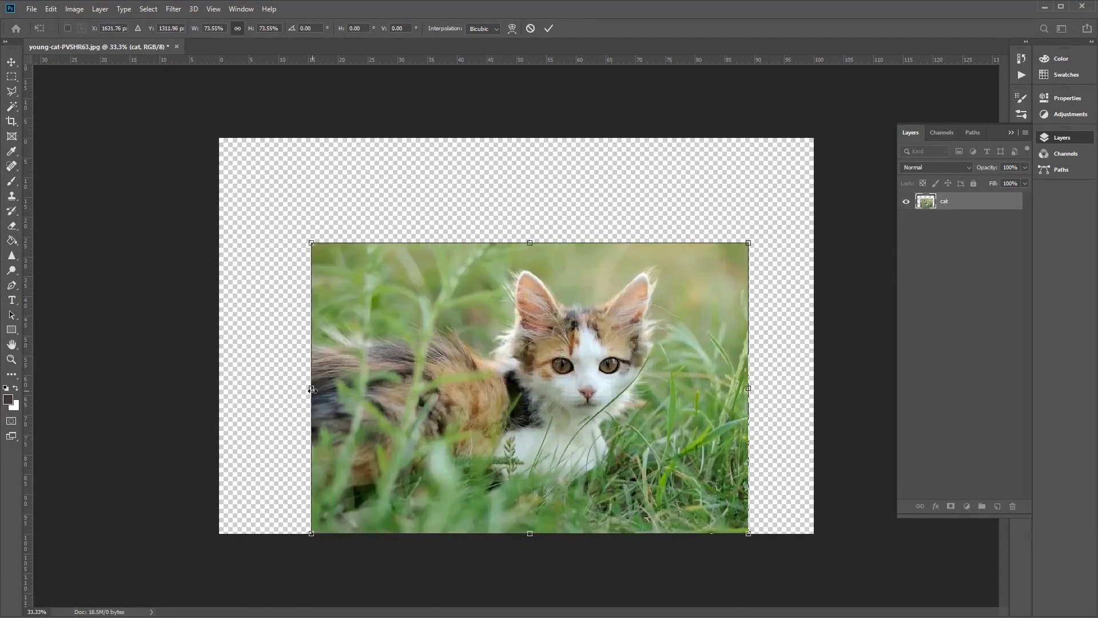
# Scale the cat layer proportionally to about 63.5%, move it up on the canvas and apply the transformation
pyautogui.moveTo(311, 389); pyautogui.dragTo(372, 374)
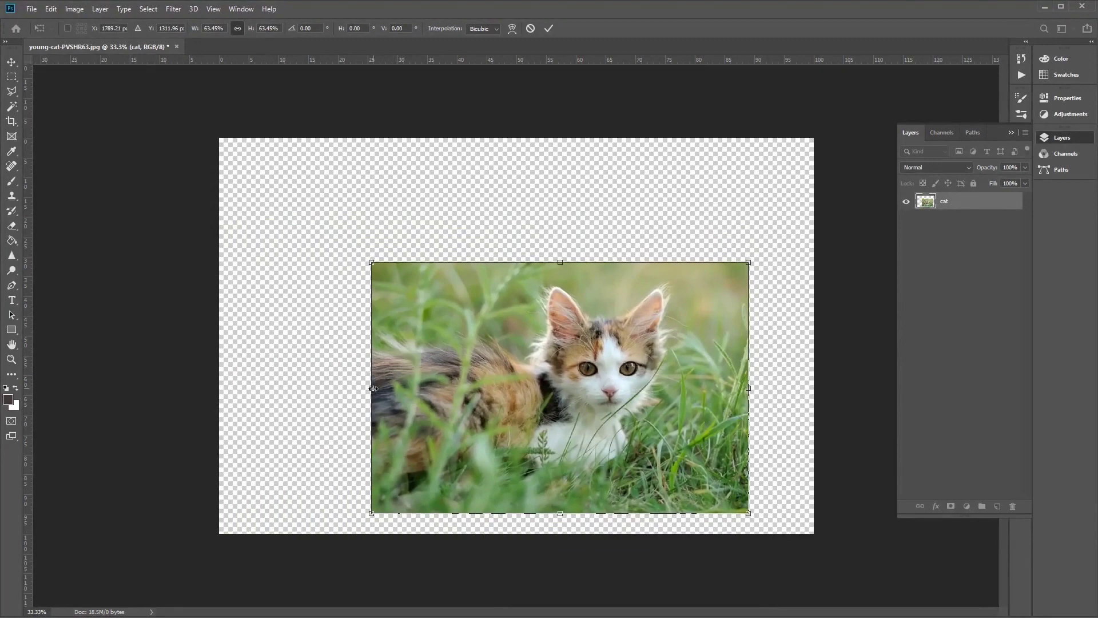
pyautogui.moveTo(563, 370); pyautogui.dragTo(563, 292)
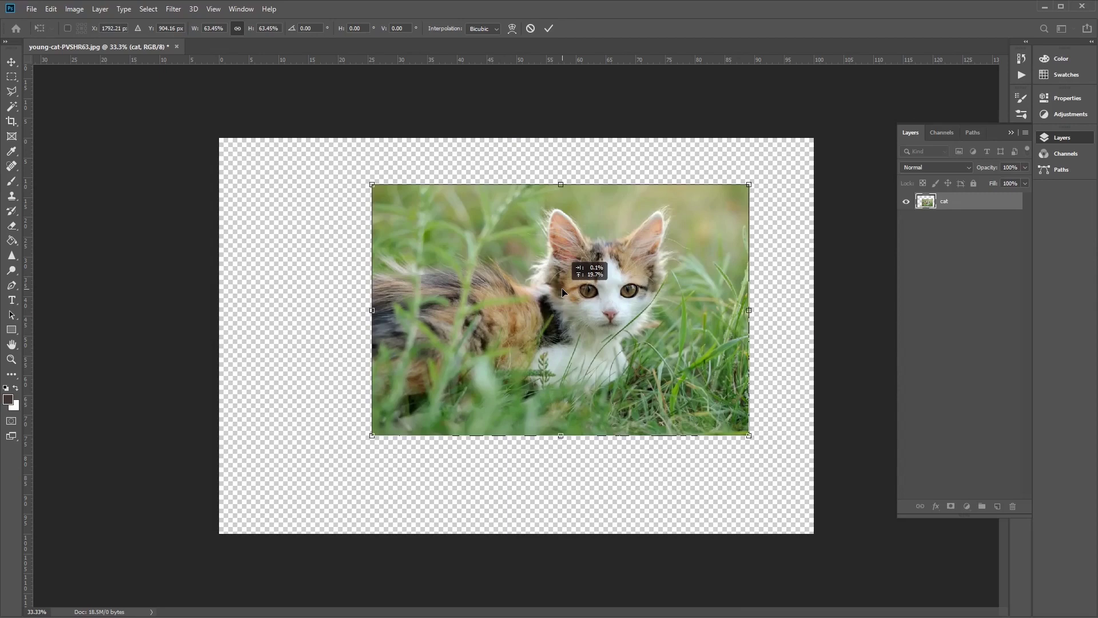
pyautogui.moveTo(562, 292); pyautogui.dragTo(562, 293)
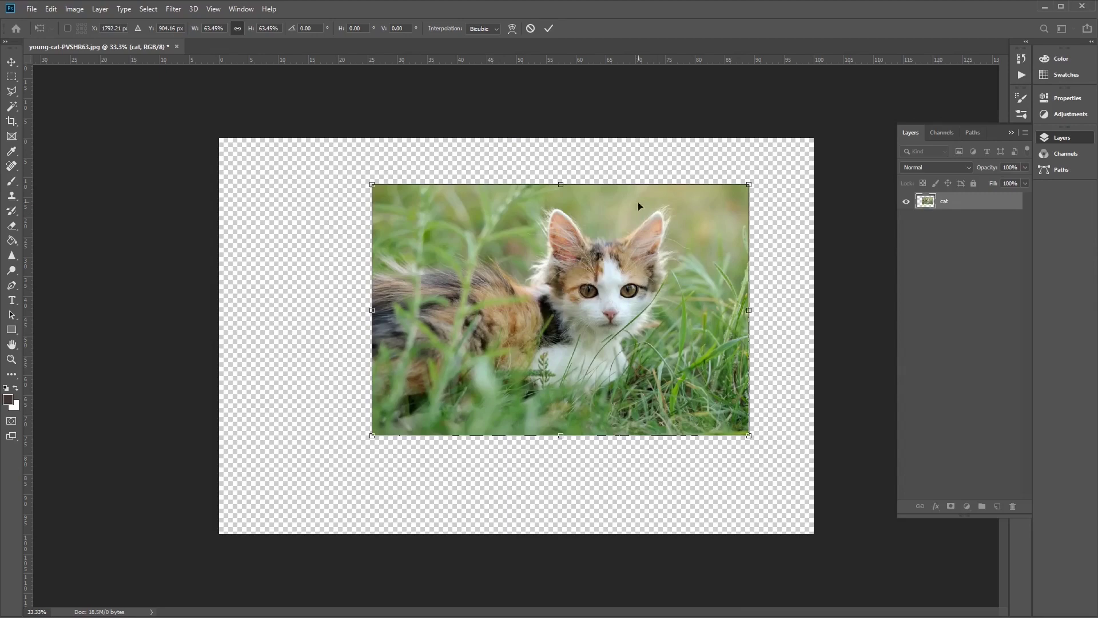
pyautogui.click(546, 31)
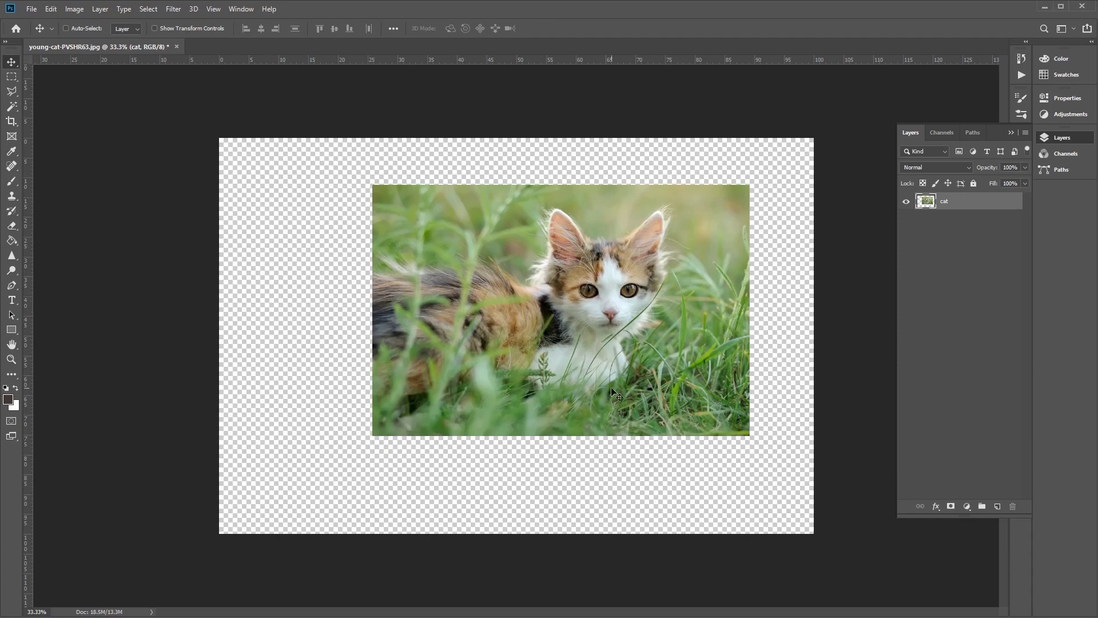
# Revert the photo to its saved version and open it in Save for Web (Legacy)
pyautogui.press('F12')
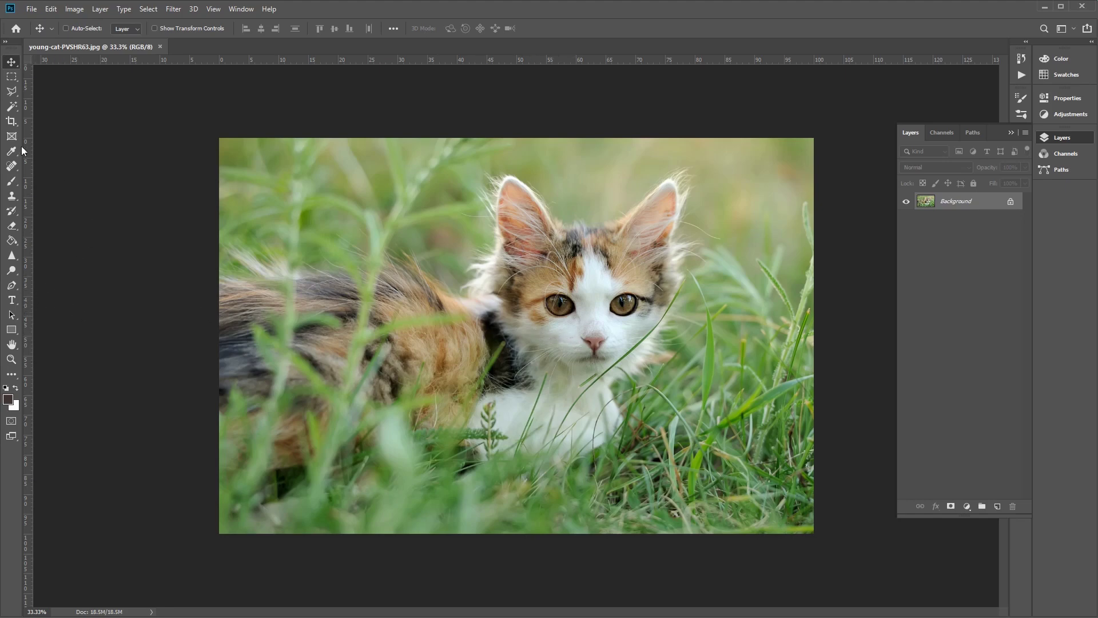
pyautogui.click(31, 9)
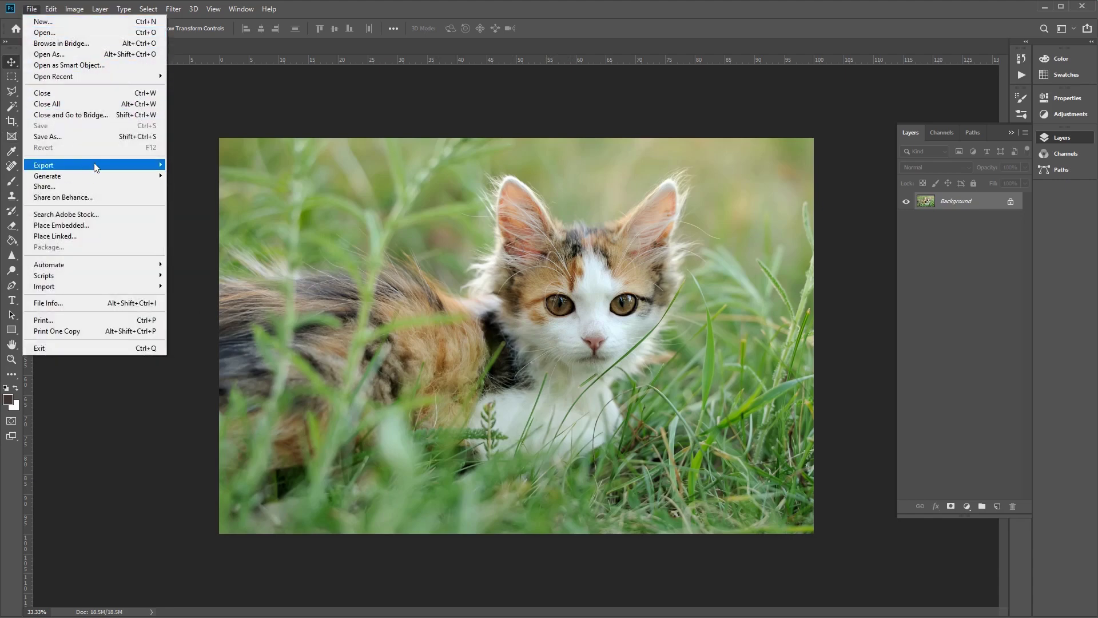
pyautogui.moveTo(95, 167)
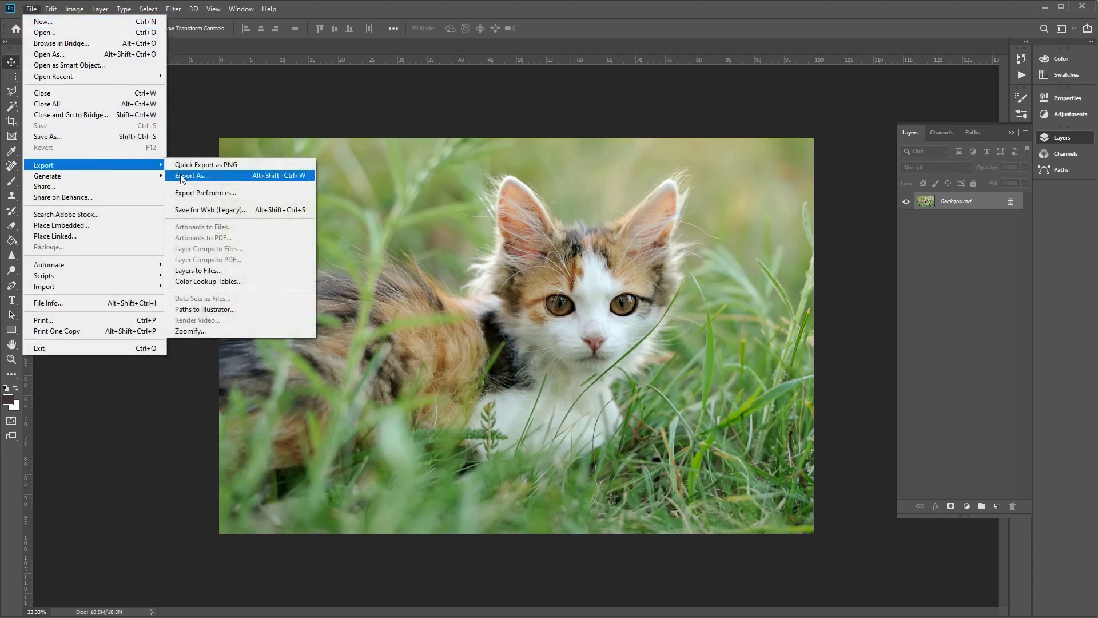
pyautogui.click(222, 211)
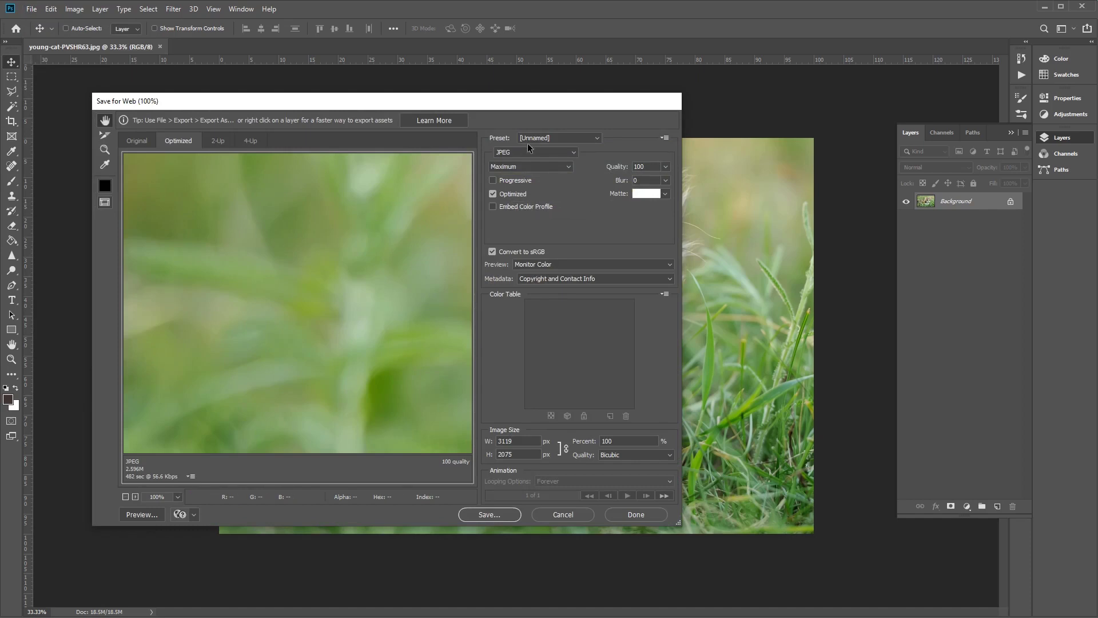
# Load the JPEG Medium preset for the export, keep the JPEG format and set the quality to 80
pyautogui.click(598, 139)
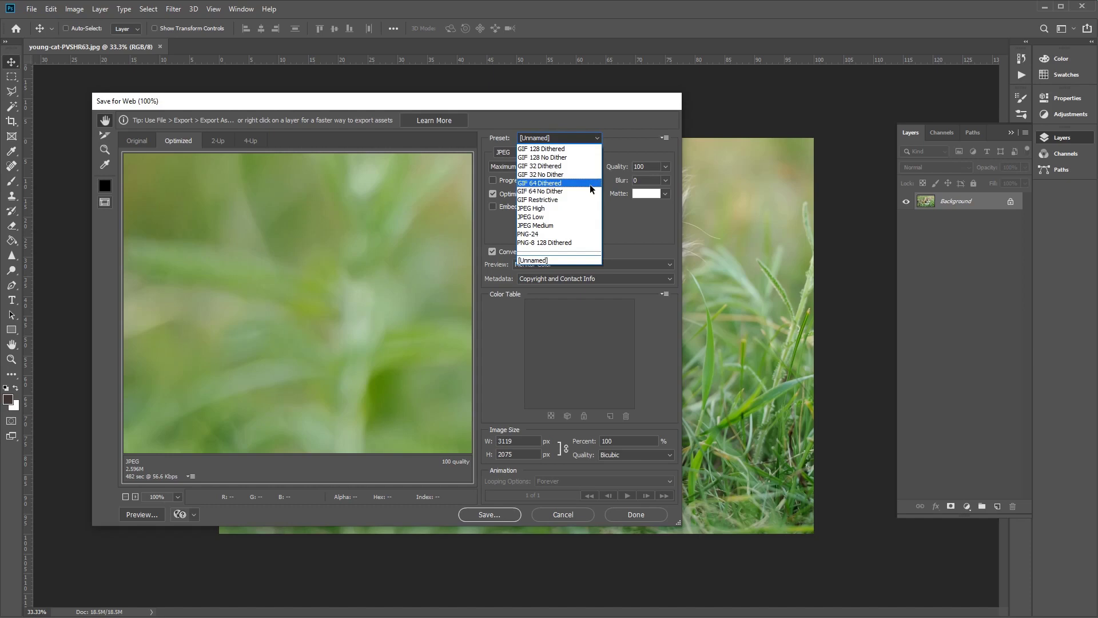
pyautogui.click(557, 225)
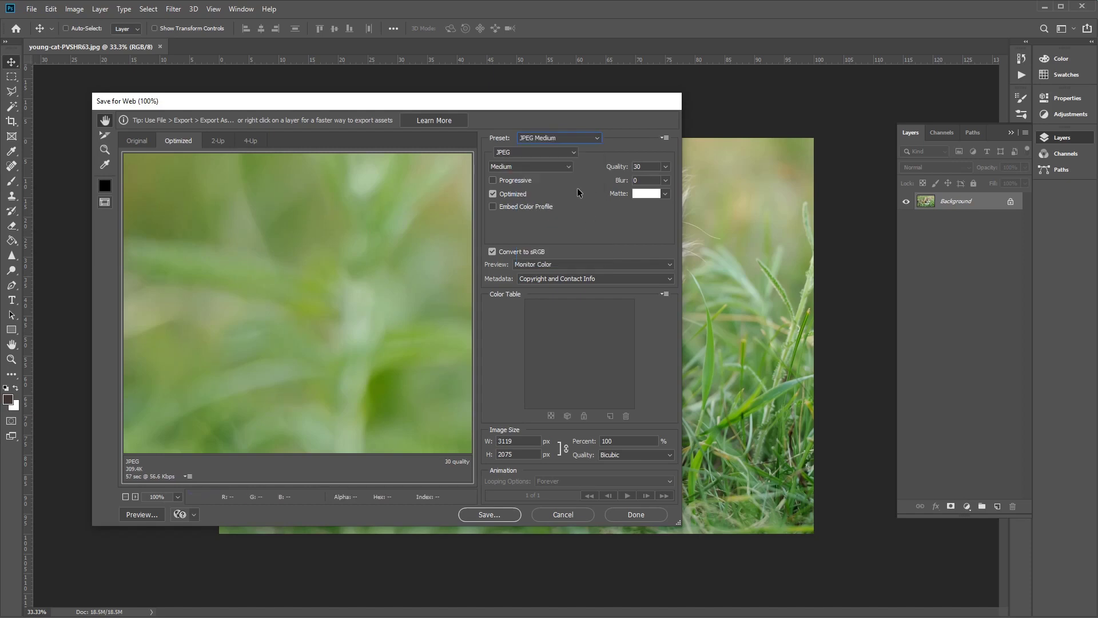
pyautogui.click(572, 154)
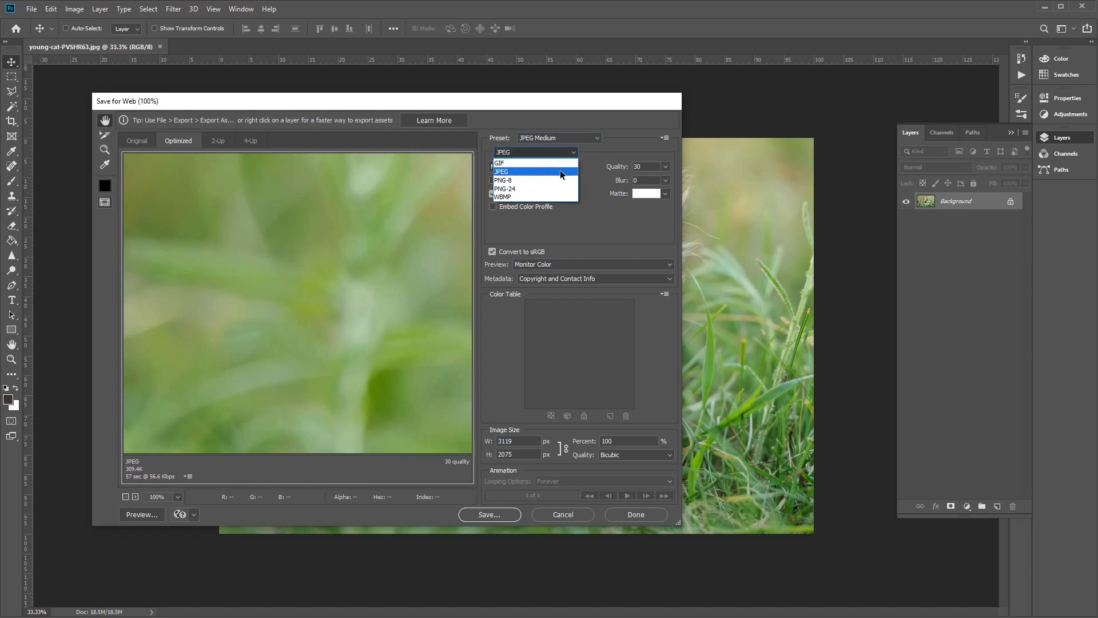
pyautogui.click(560, 172)
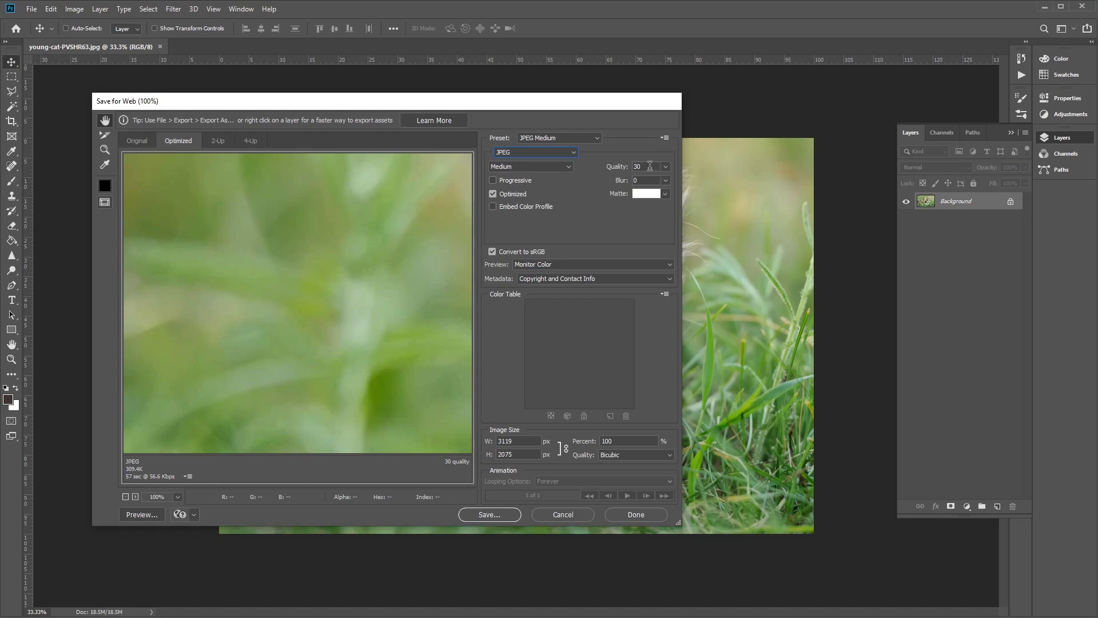
pyautogui.click(617, 169)
pyautogui.write('80')
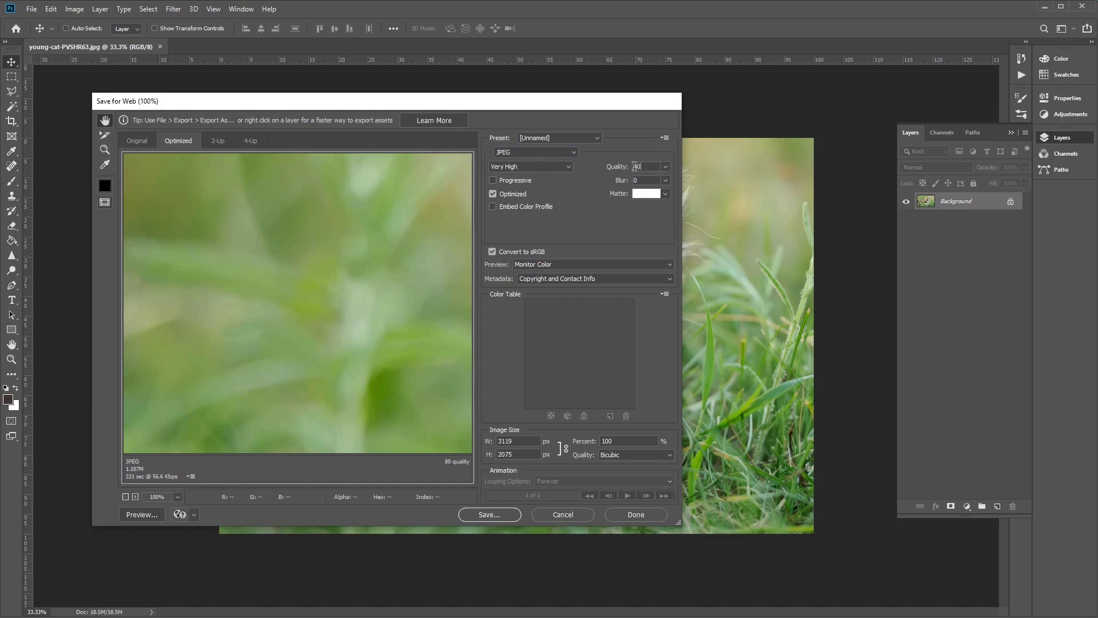
pyautogui.click(665, 168)
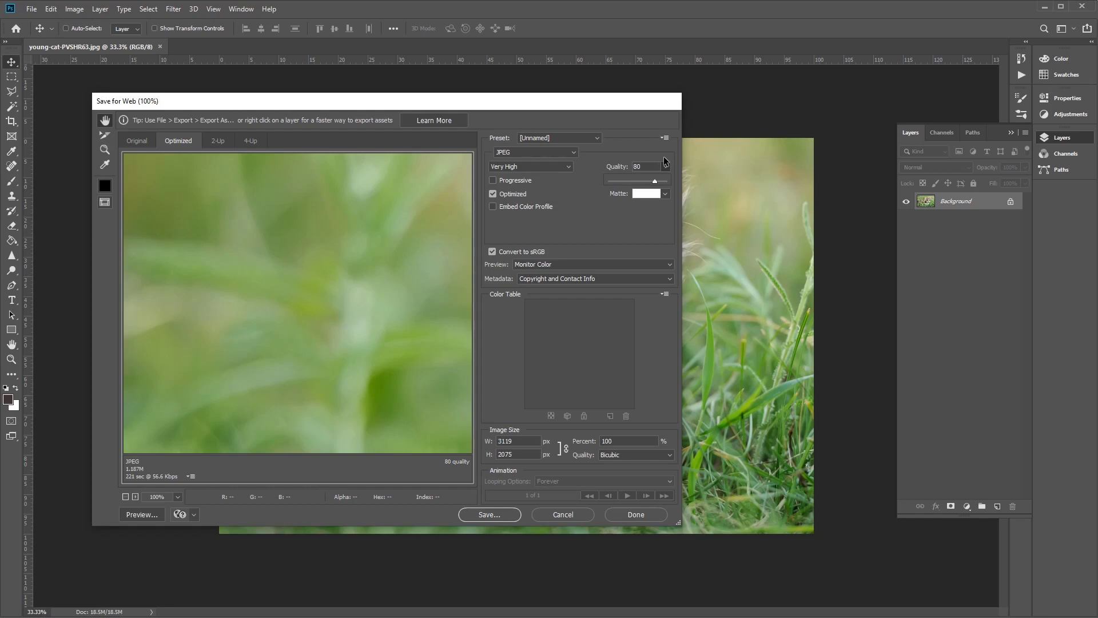
pyautogui.click(666, 163)
# Set the exported image's width to 800 px with linked proportions and pan the resized preview across the cat
pyautogui.click(523, 440)
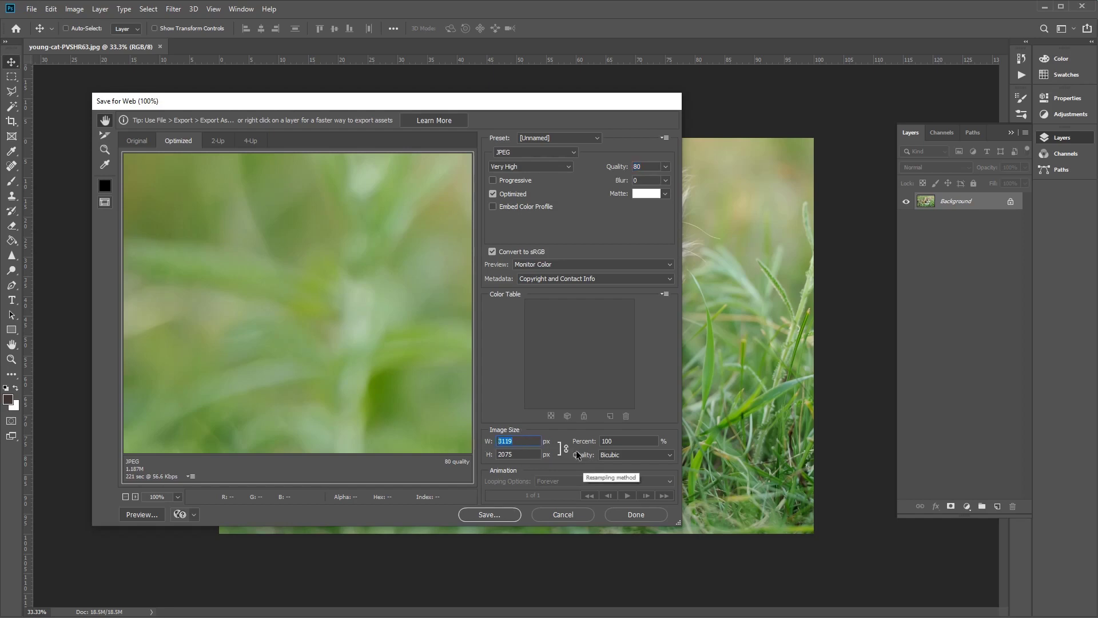
pyautogui.write('800')
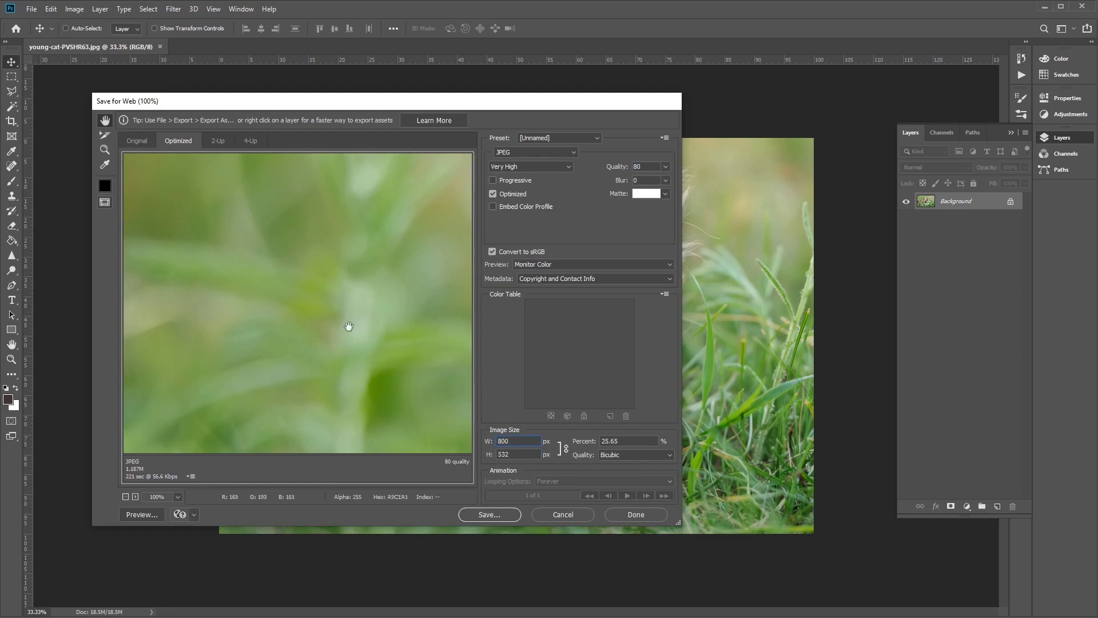
pyautogui.click(292, 330)
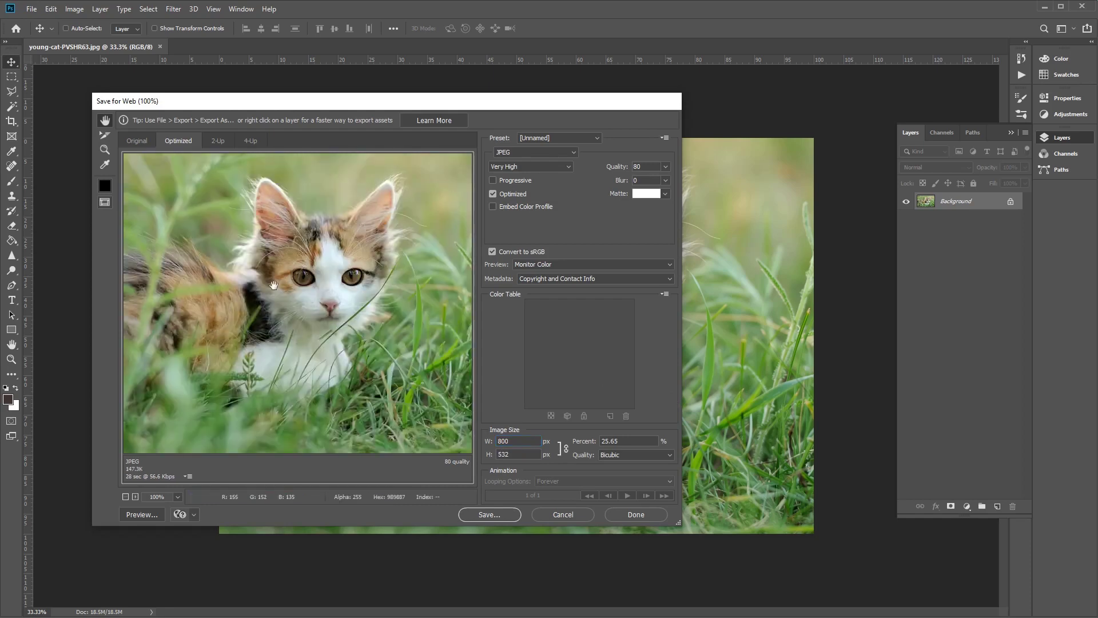
pyautogui.moveTo(283, 319); pyautogui.dragTo(342, 322)
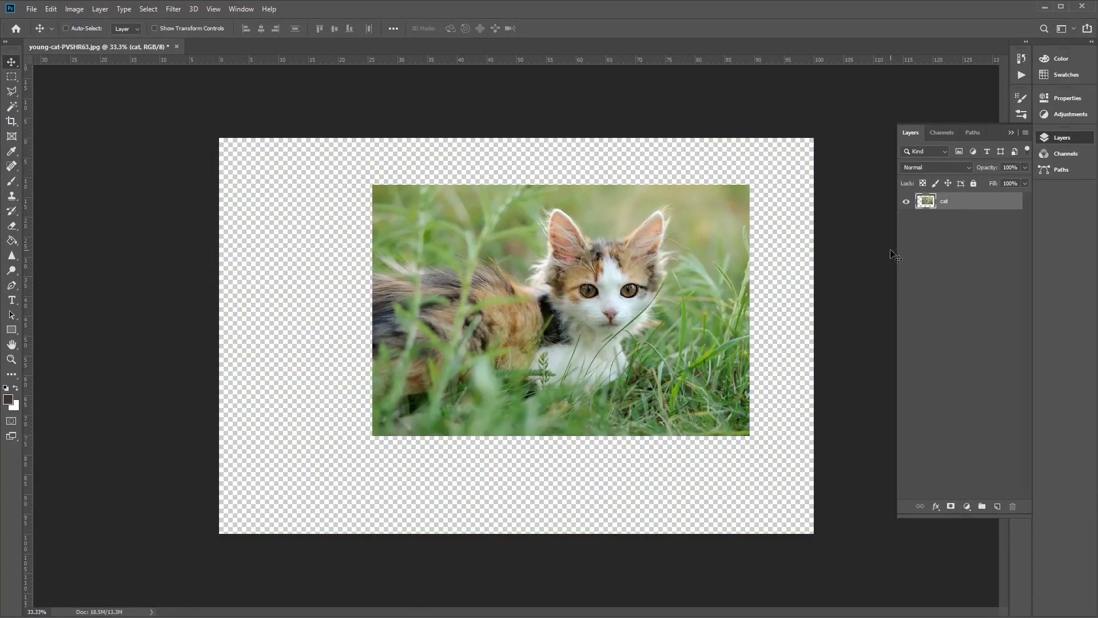
# Restore the photo to its opening snapshot in the History and hide the edit history and layer list
pyautogui.click(1021, 59)
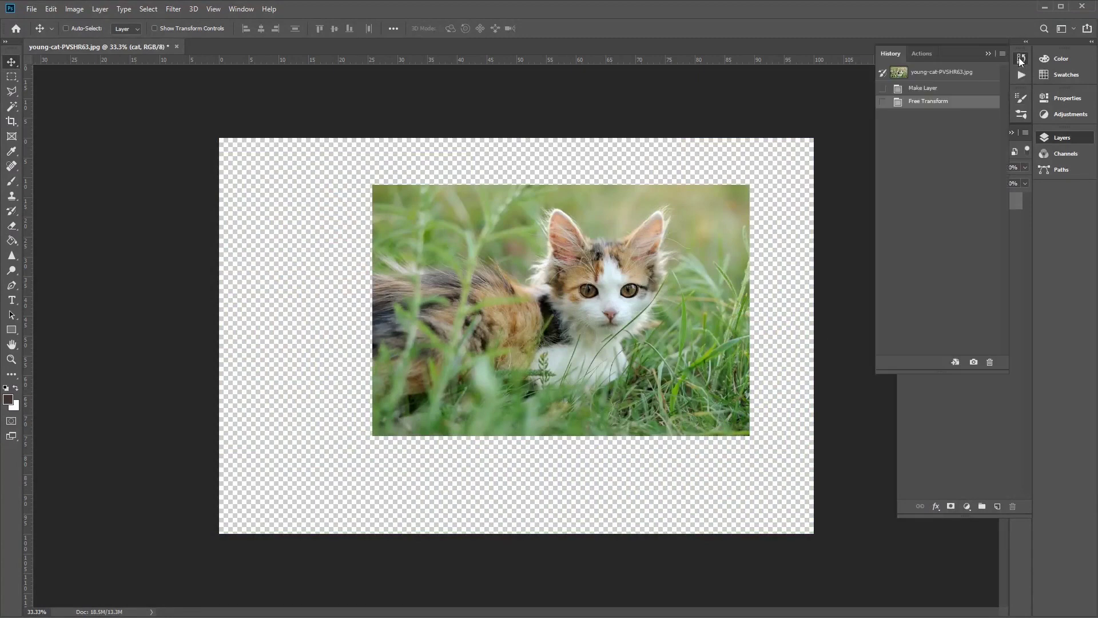
pyautogui.click(952, 76)
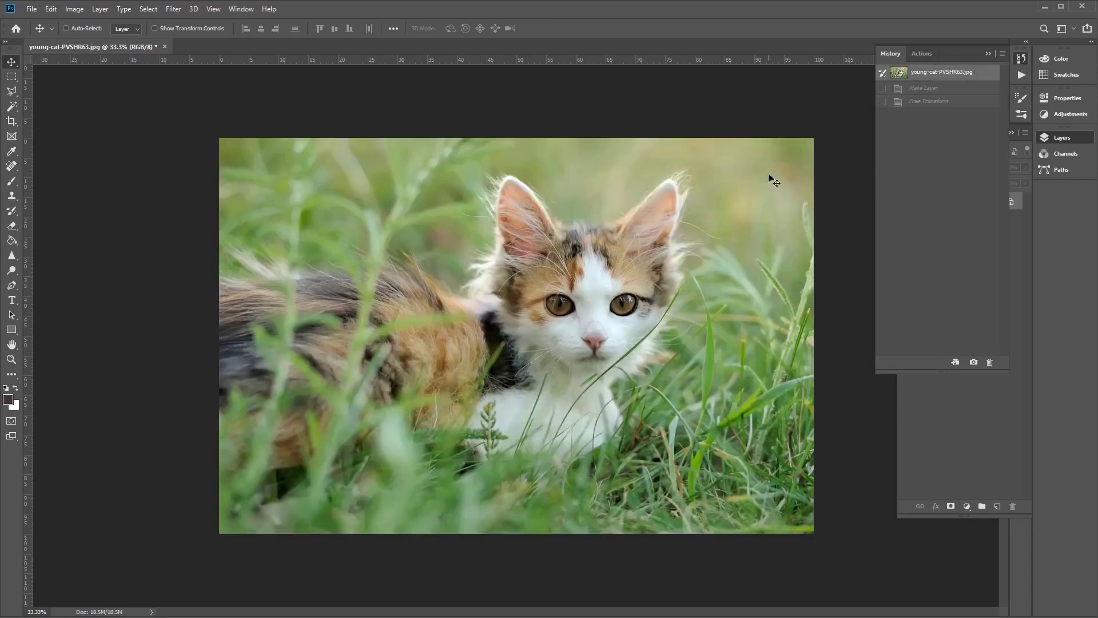
pyautogui.click(1021, 59)
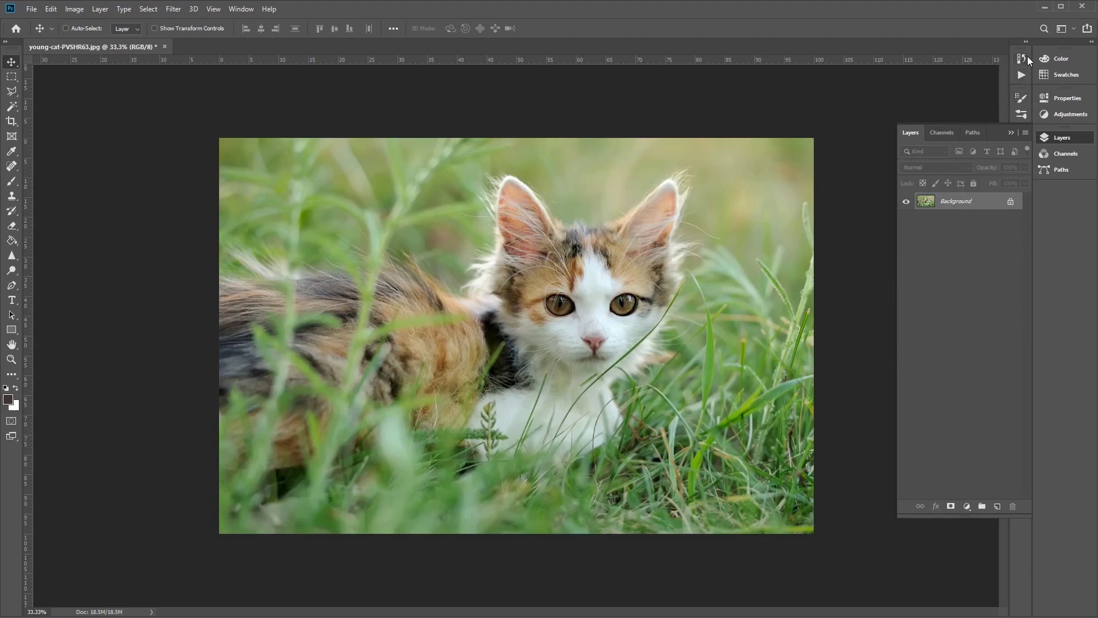
pyautogui.click(1071, 137)
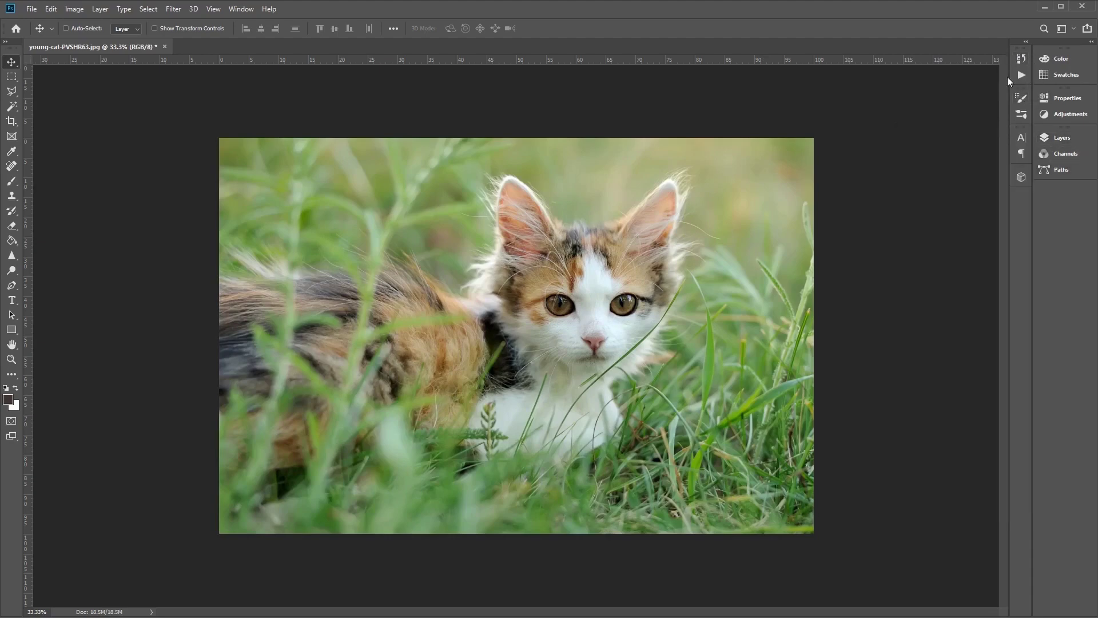
# Create an action named Resize in the Default Actions set with the colour Blue and start recording it
pyautogui.click(239, 10)
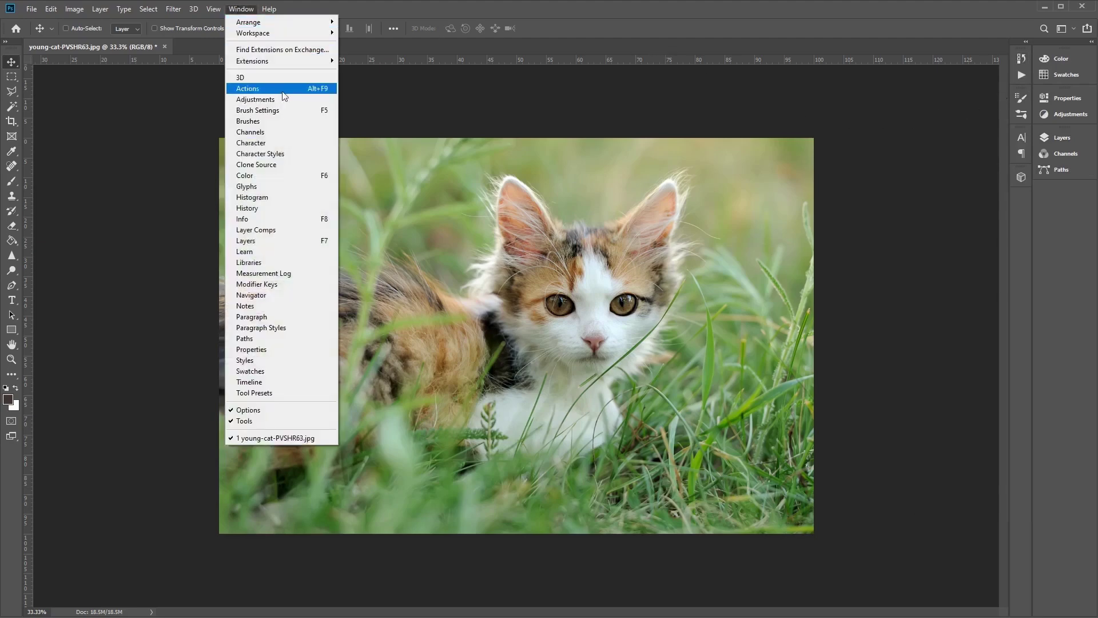
pyautogui.click(299, 93)
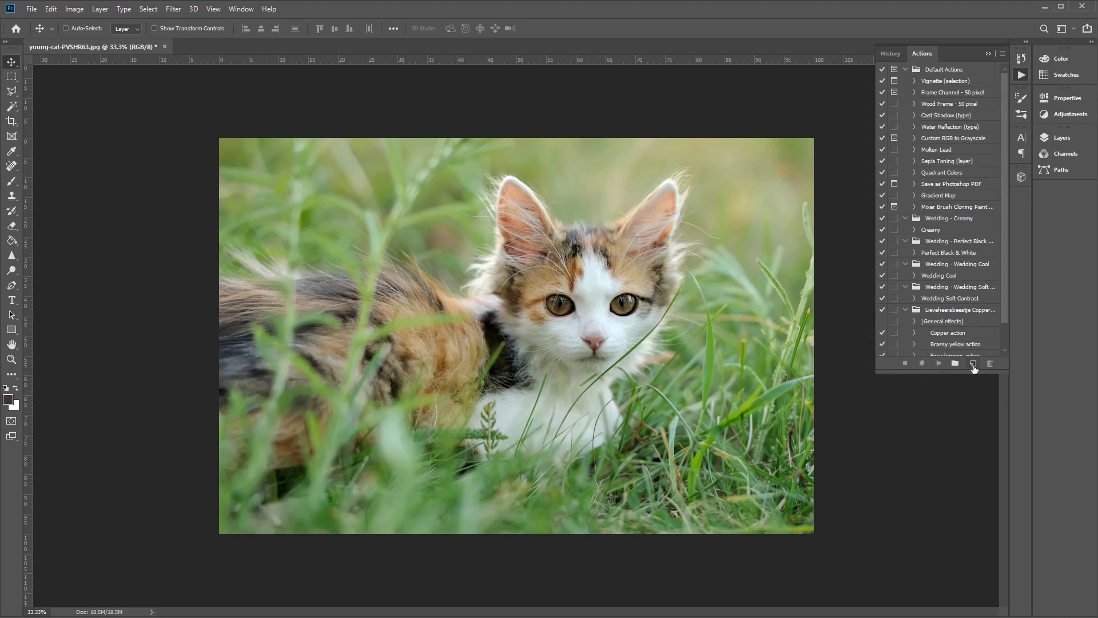
pyautogui.click(974, 363)
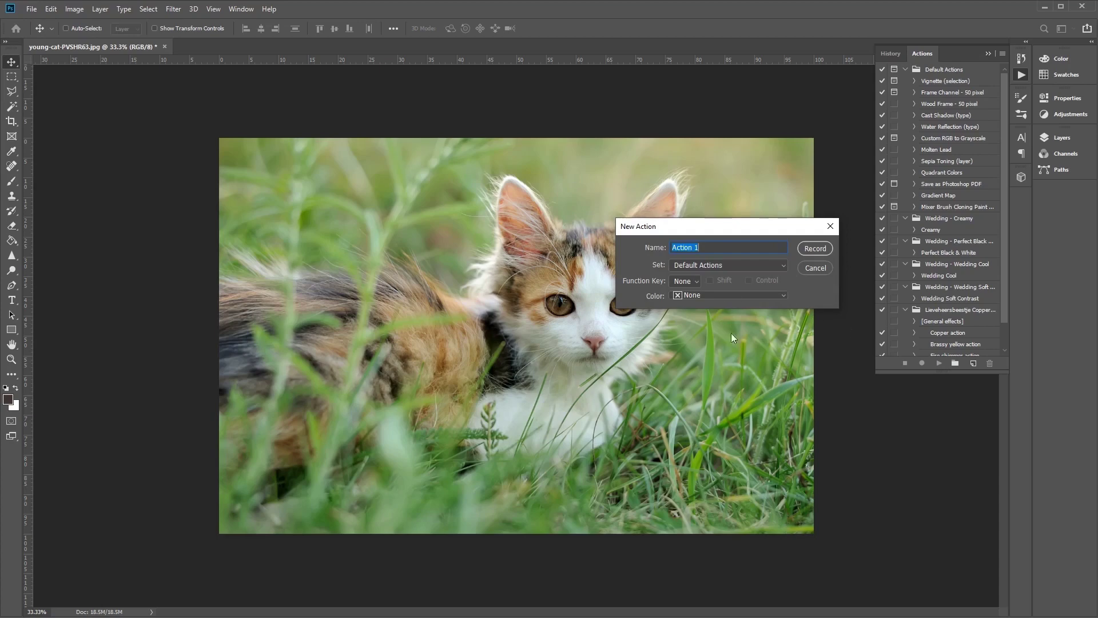
pyautogui.moveTo(720, 248); pyautogui.dragTo(592, 235)
pyautogui.write('Resize')
pyautogui.click(779, 295)
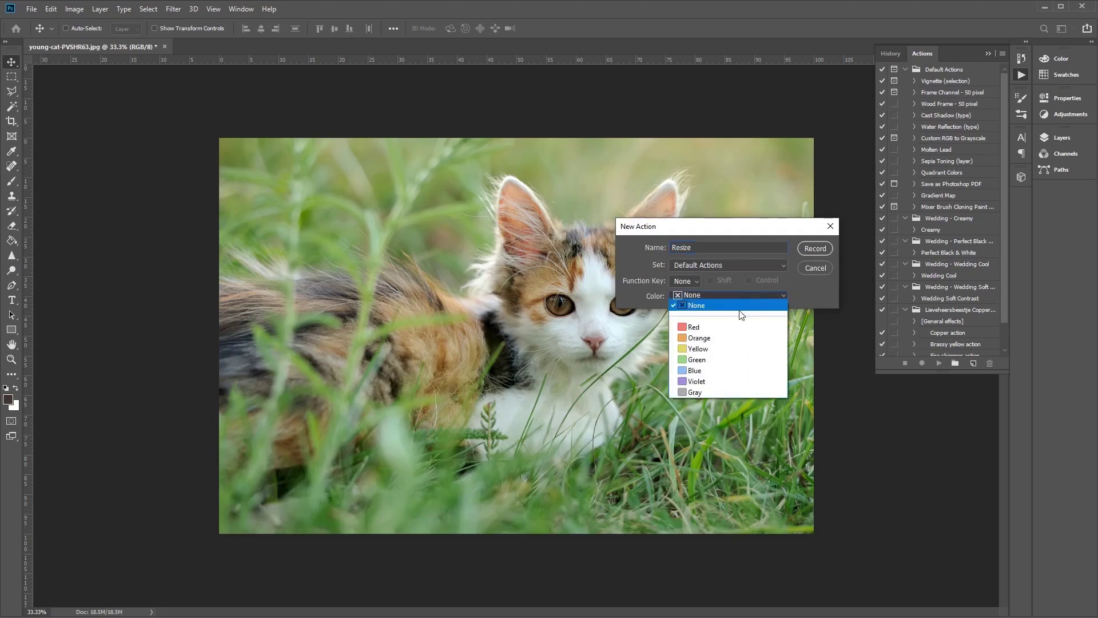
pyautogui.click(738, 372)
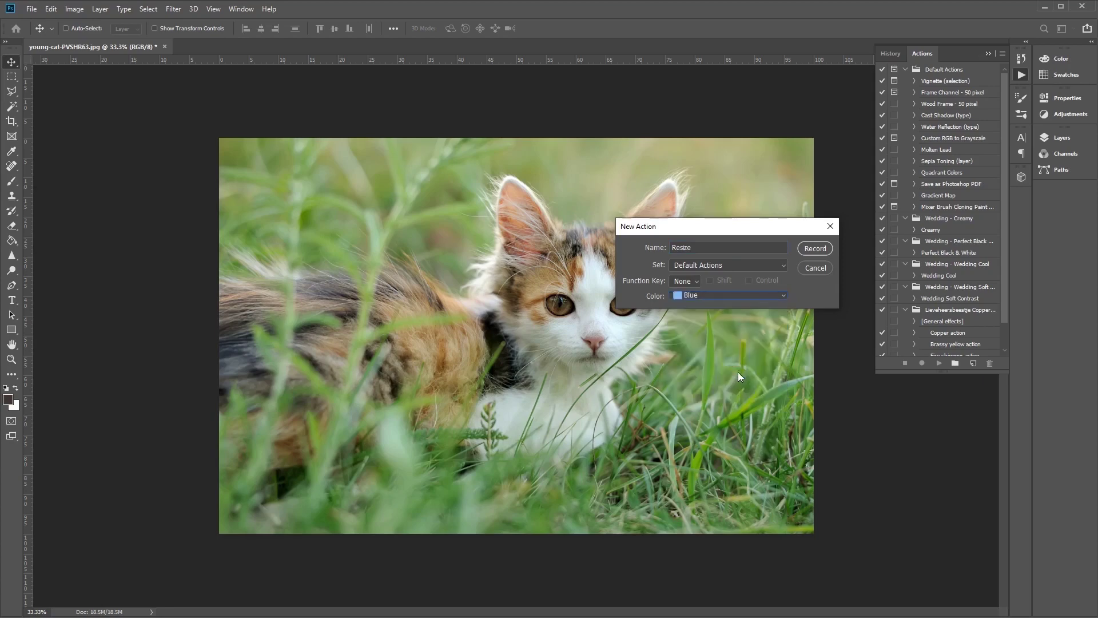
pyautogui.click(816, 248)
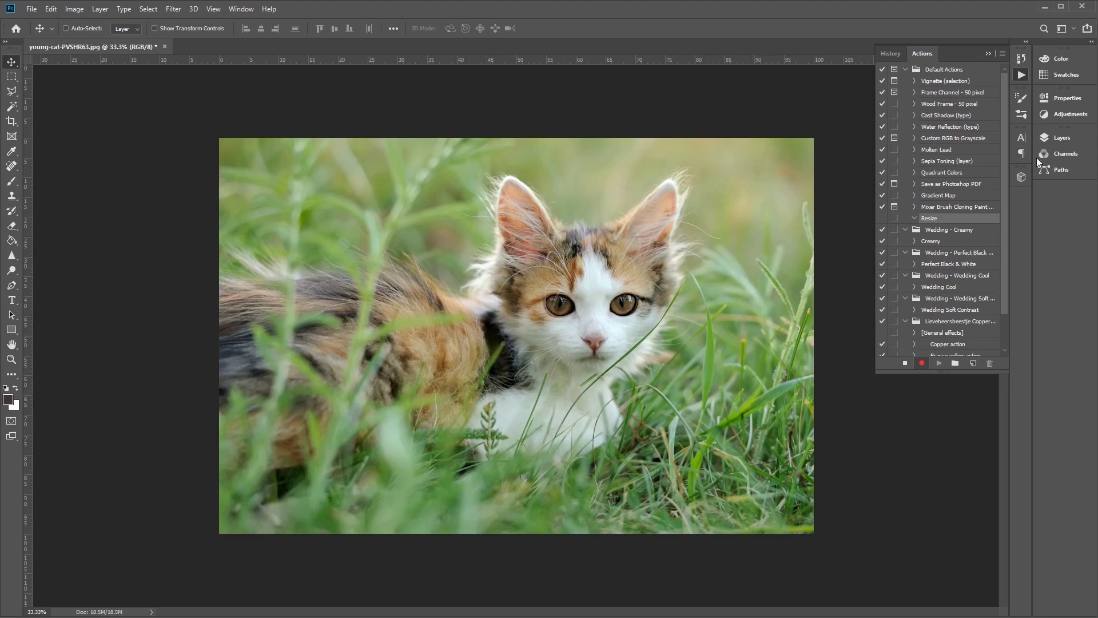
# Convert the locked Background of the cat photo into a regular layer named Layer 0
pyautogui.click(1058, 137)
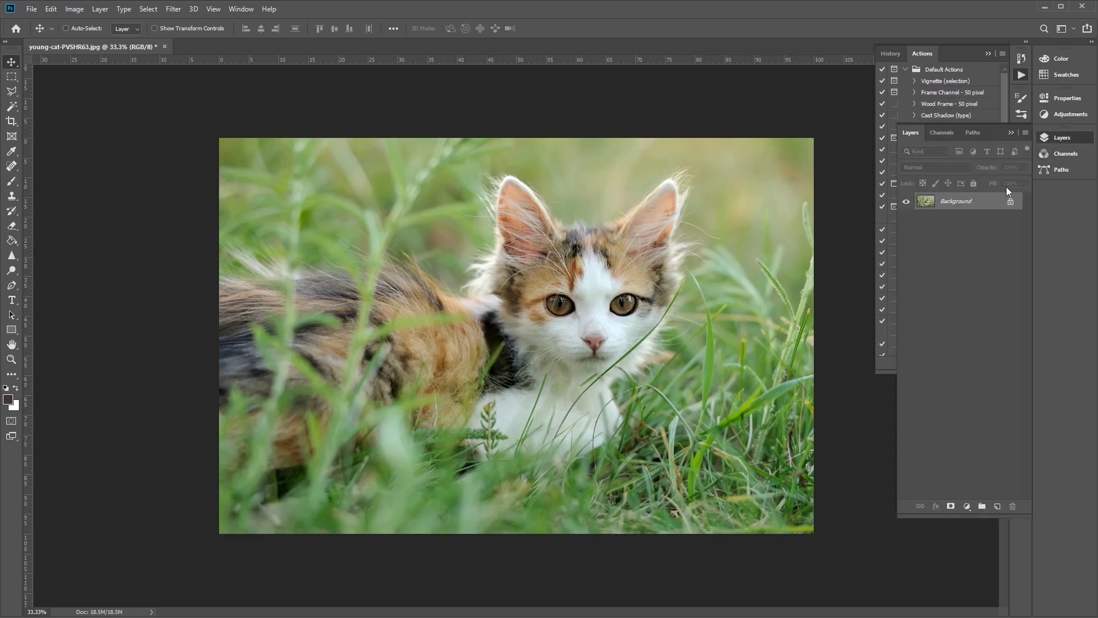
pyautogui.doubleClick(956, 201)
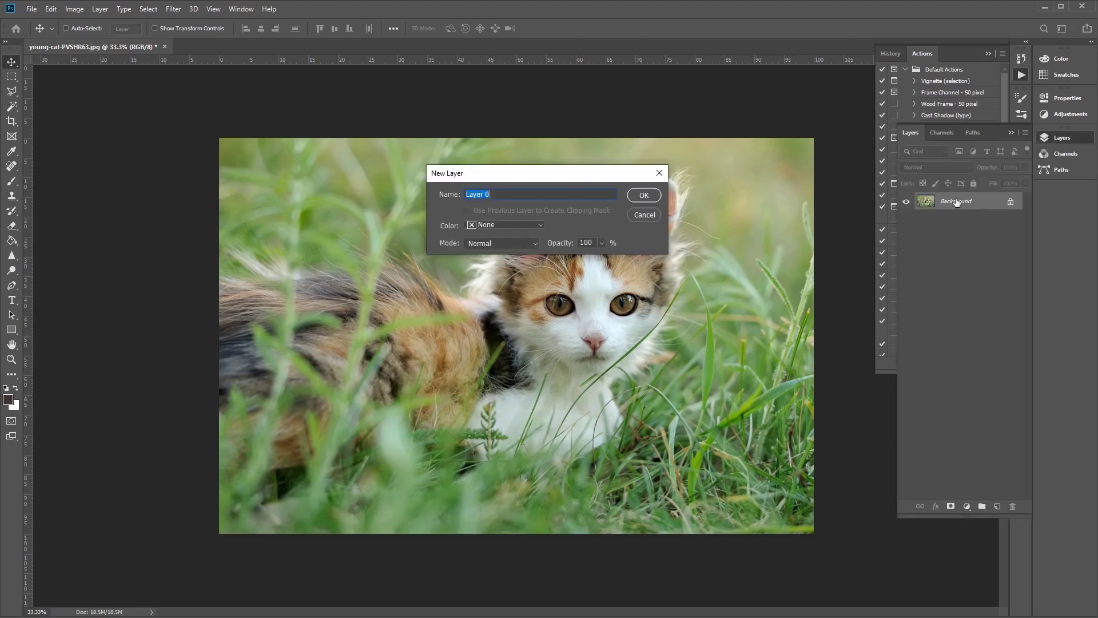
pyautogui.click(642, 196)
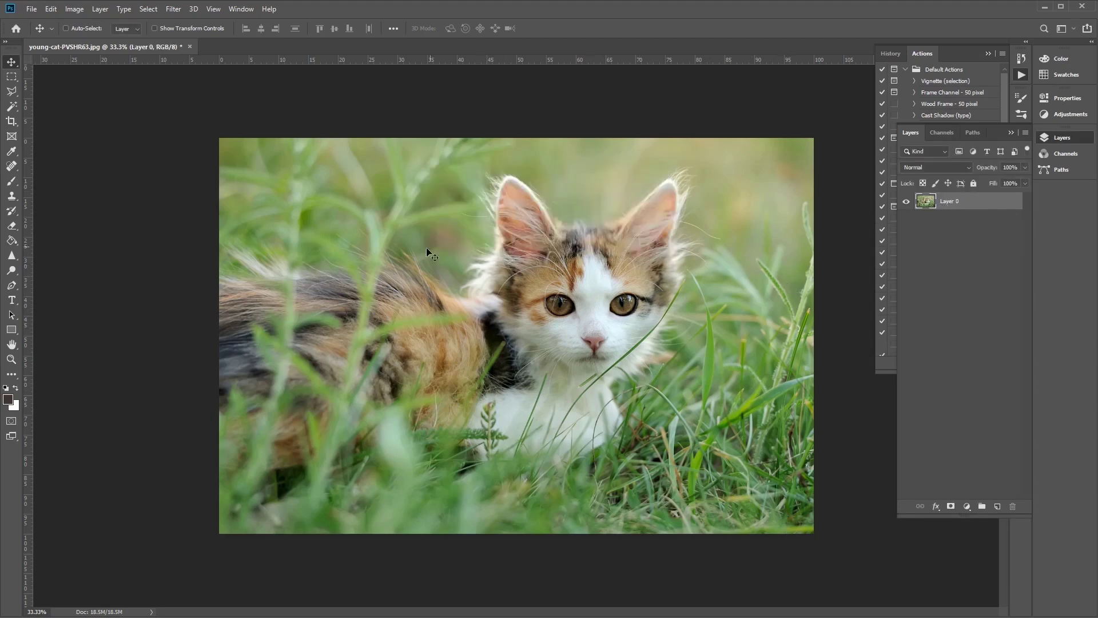
# Scale the cat layer to about 60% centred on the canvas with Free Transform and stop recording the action
pyautogui.hotkey('ctrl', 't')
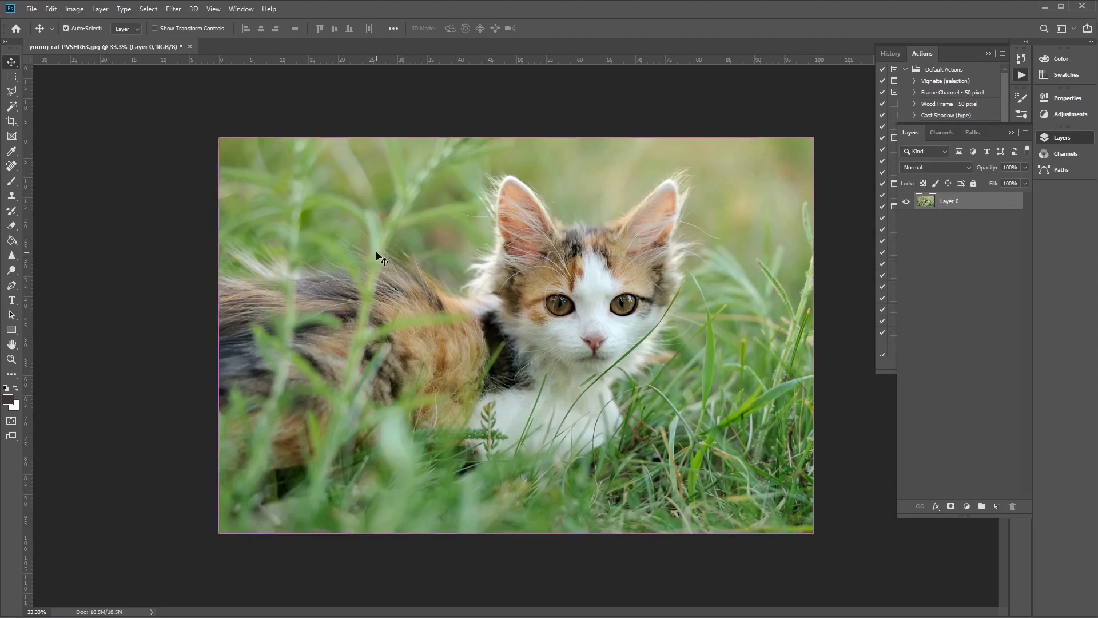
pyautogui.moveTo(220, 139); pyautogui.dragTo(445, 316)
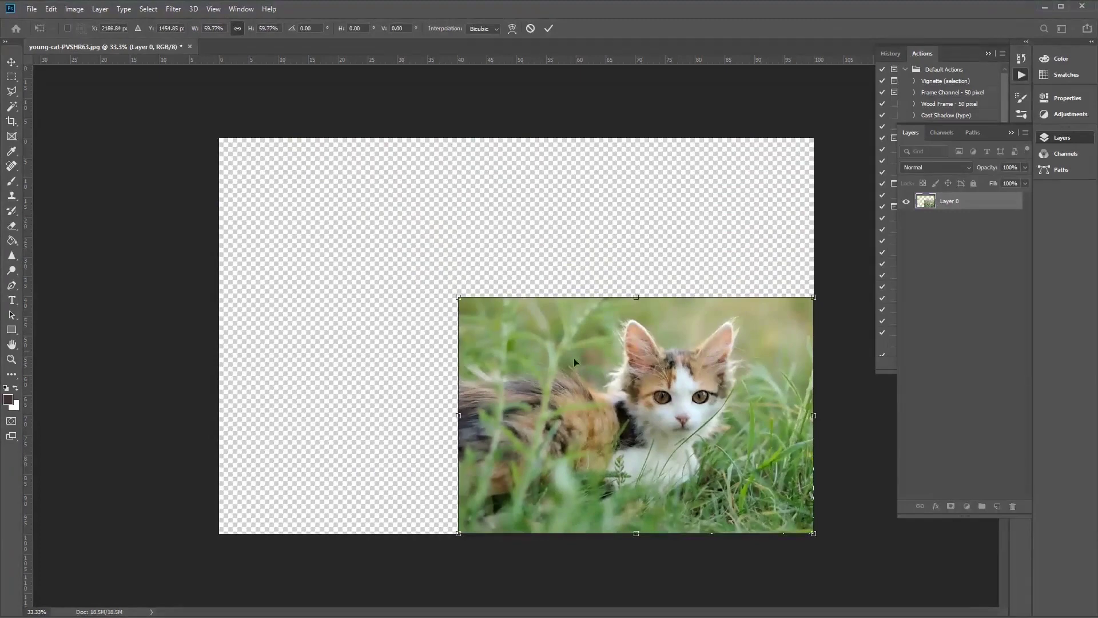
pyautogui.moveTo(778, 423); pyautogui.dragTo(644, 337)
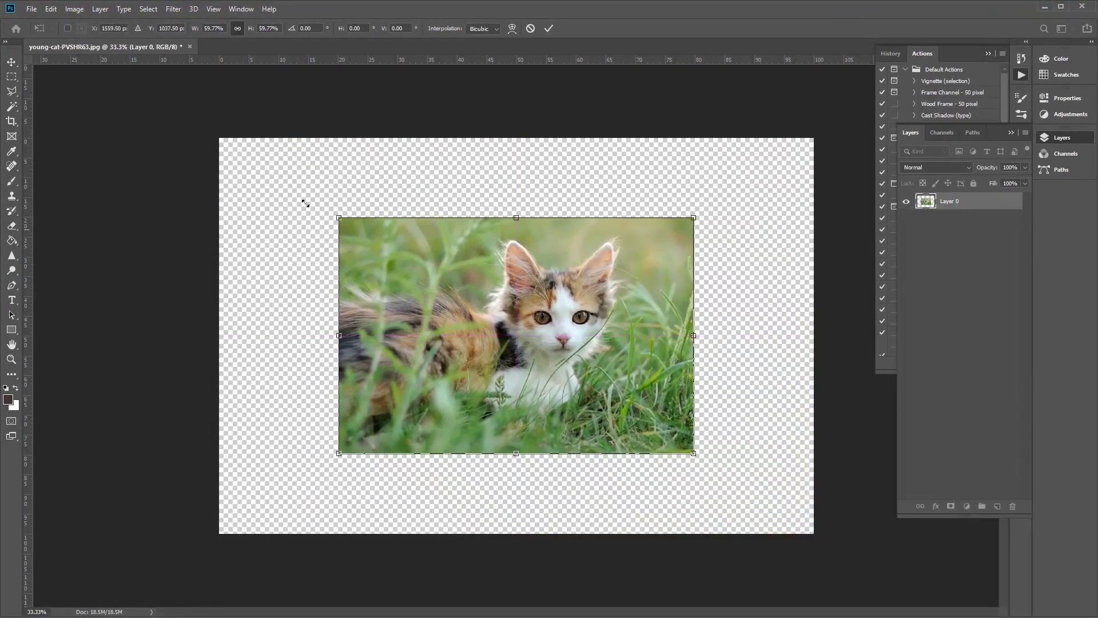
pyautogui.click(547, 29)
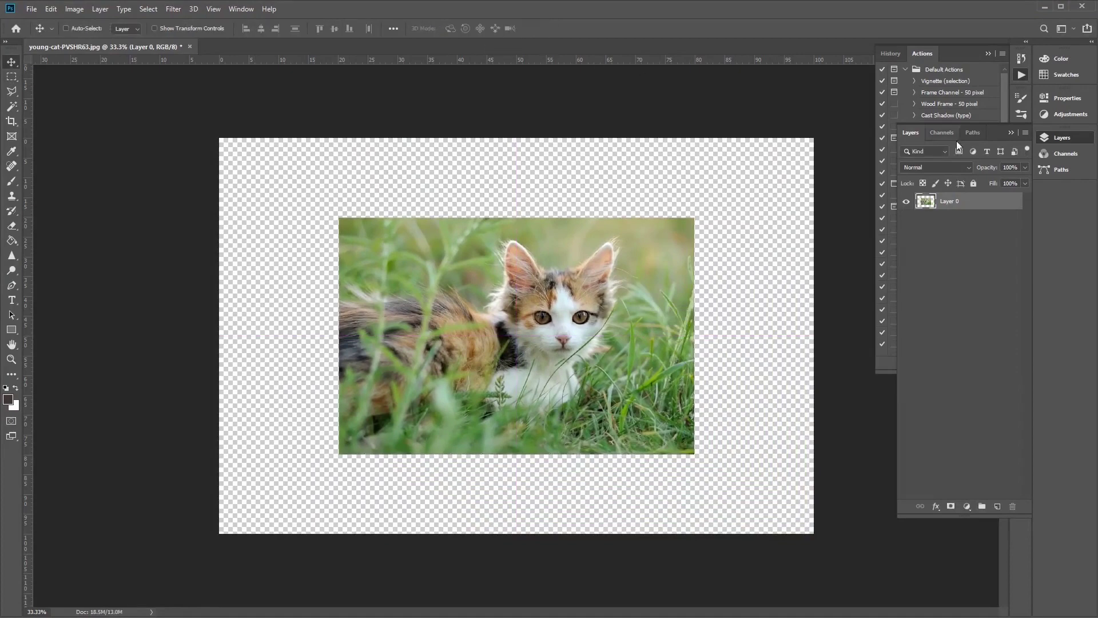
pyautogui.click(956, 54)
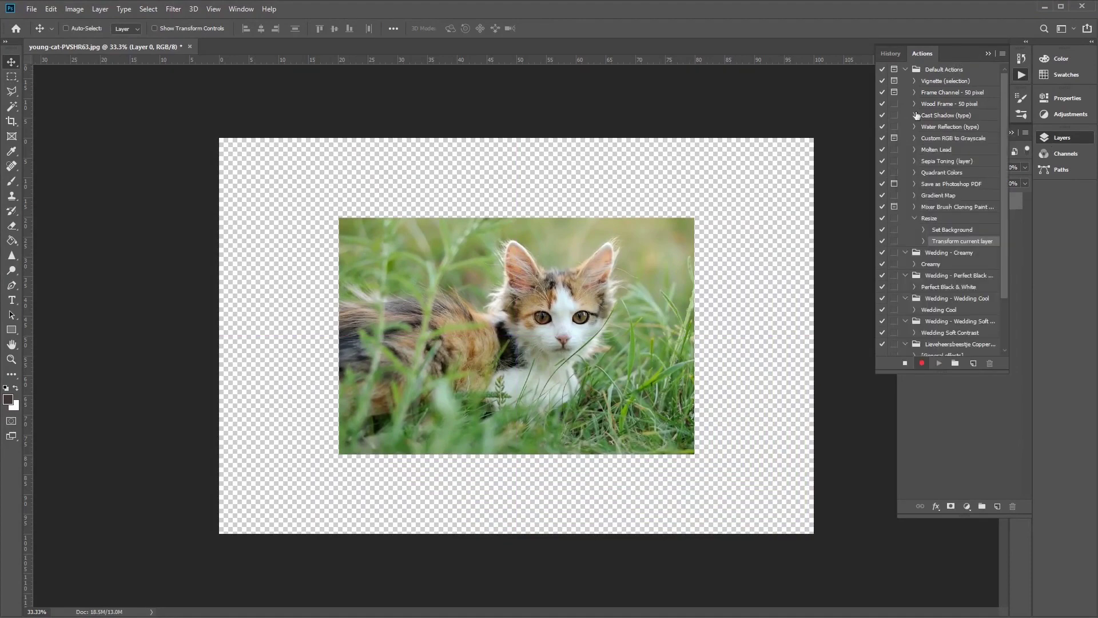
pyautogui.click(906, 364)
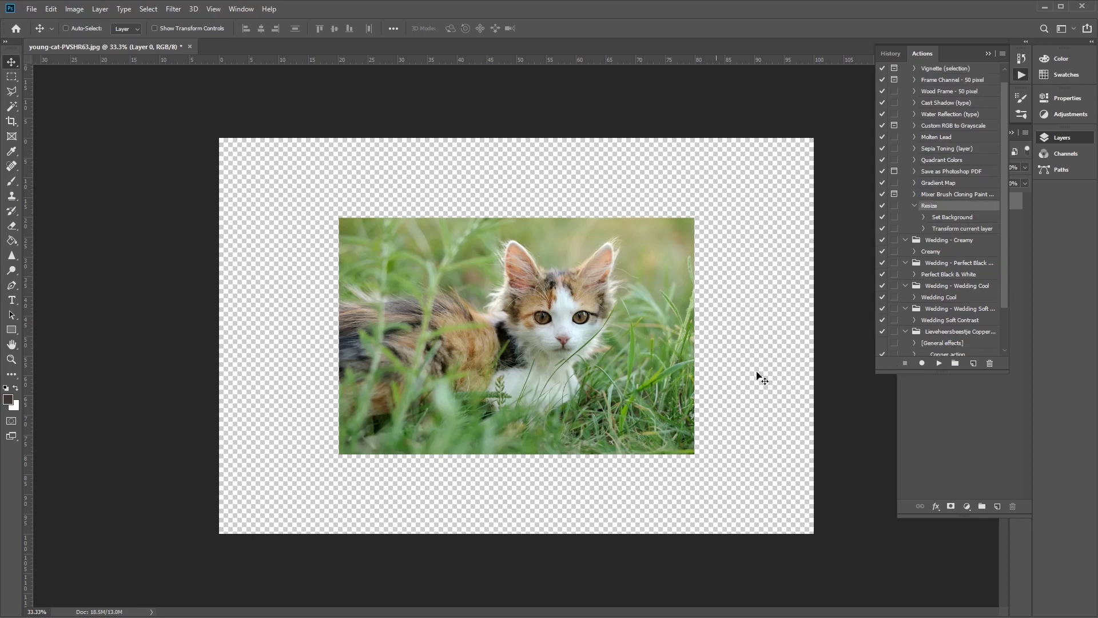
# Open young-lion-cub-drink-water-JZG7659.jpg and play the Resize action on it
pyautogui.click(32, 9)
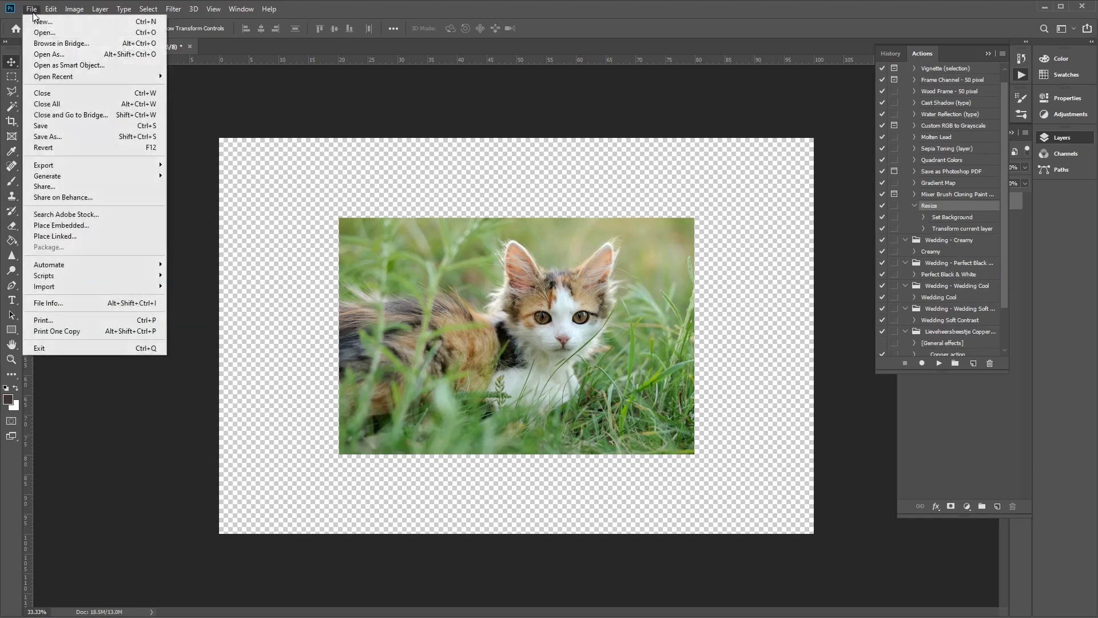
pyautogui.click(89, 34)
pyautogui.click(259, 97)
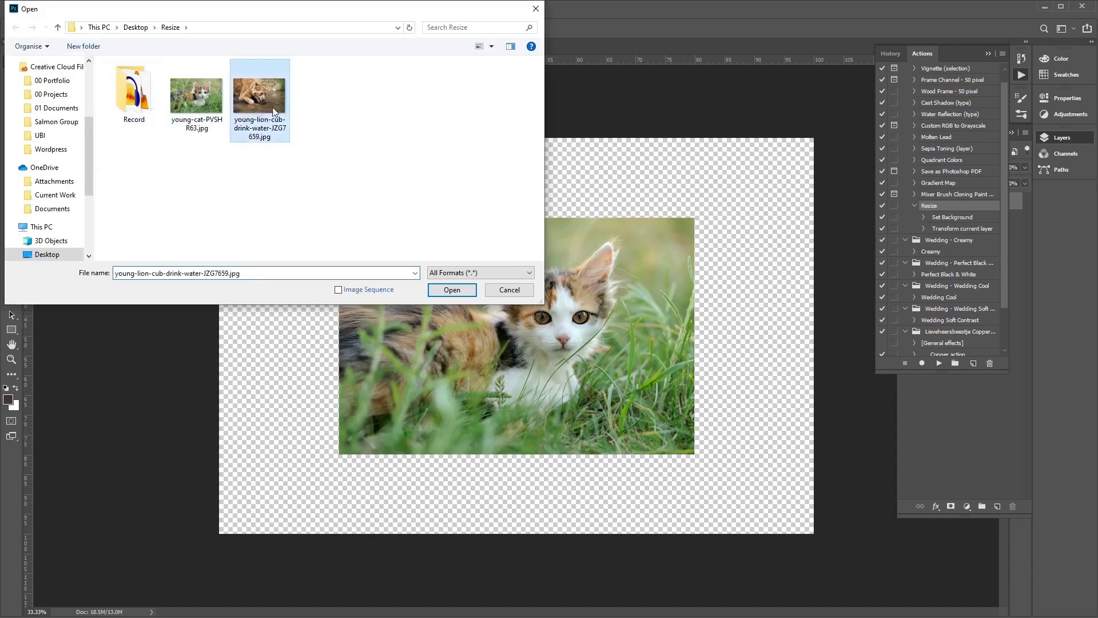
pyautogui.click(466, 294)
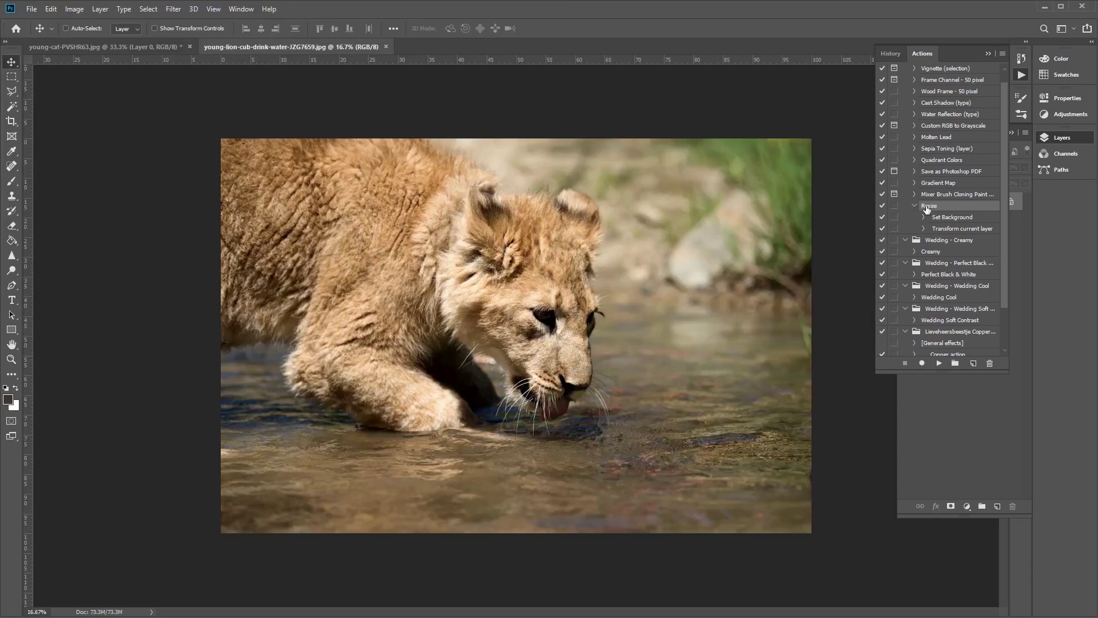
pyautogui.click(939, 363)
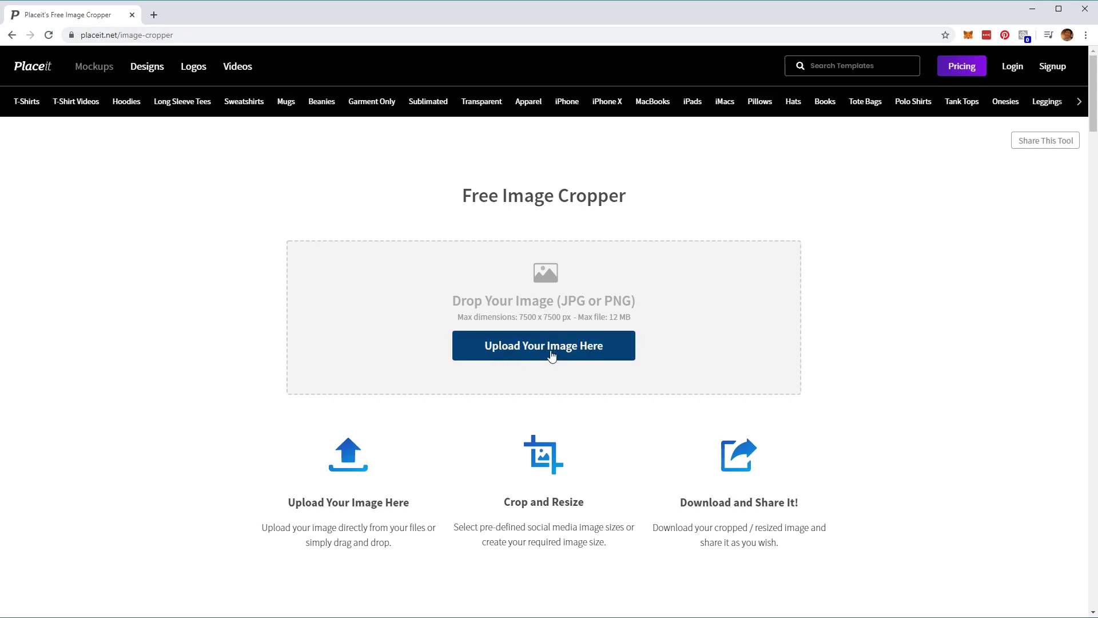
# Switch to Placeit's Free Image Cropper in the browser, upload the cat photo and slightly enlarge and shift it within the crop frame
pyautogui.moveTo(1097, 146); pyautogui.dragTo(629, 296)
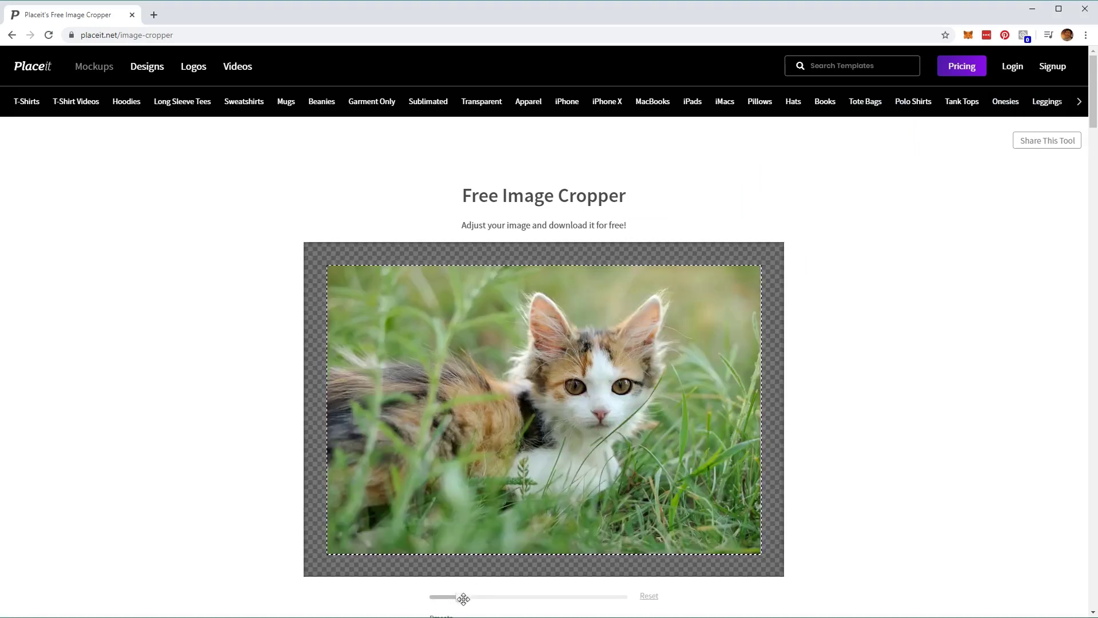
pyautogui.moveTo(464, 597)
pyautogui.mouseDown()
pyautogui.moveTo(491, 598)
pyautogui.moveTo(472, 598)
pyautogui.mouseUp()
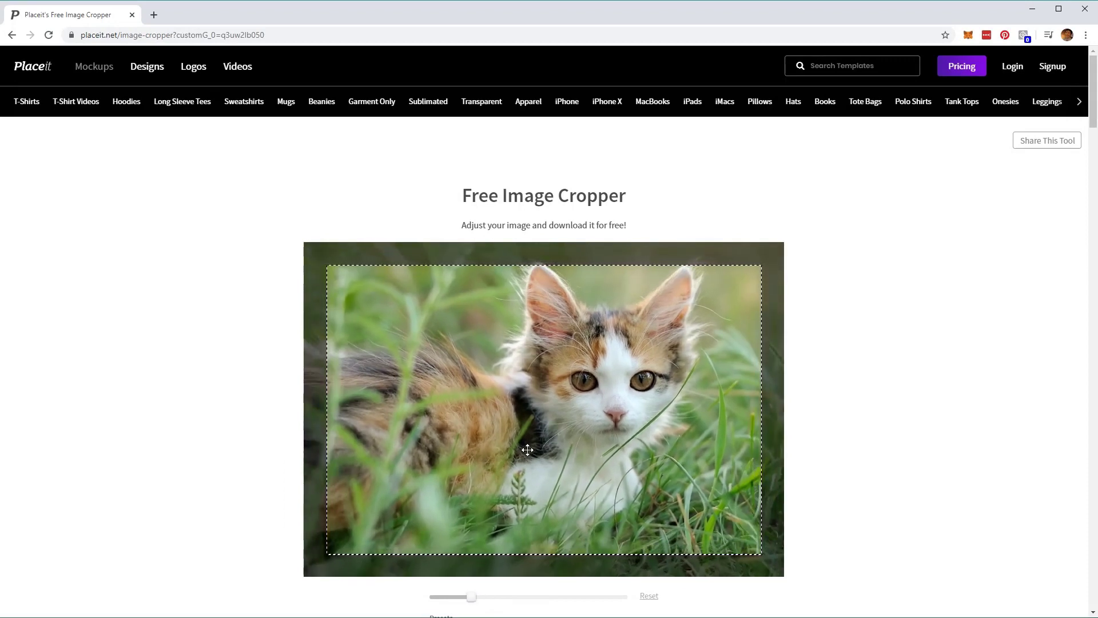
pyautogui.moveTo(527, 448); pyautogui.dragTo(522, 419)
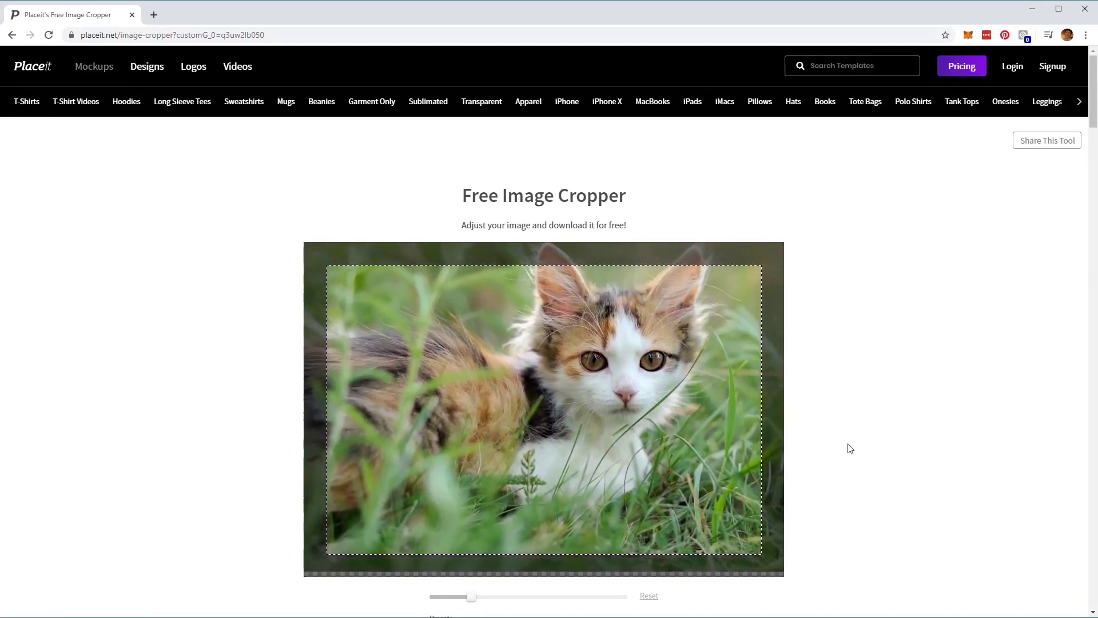
# Browse the cropper's size presets and apply the Instagram Post preset to the cat photo
pyautogui.scroll(-1, 857, 449)
pyautogui.scroll(-1, 857, 449)
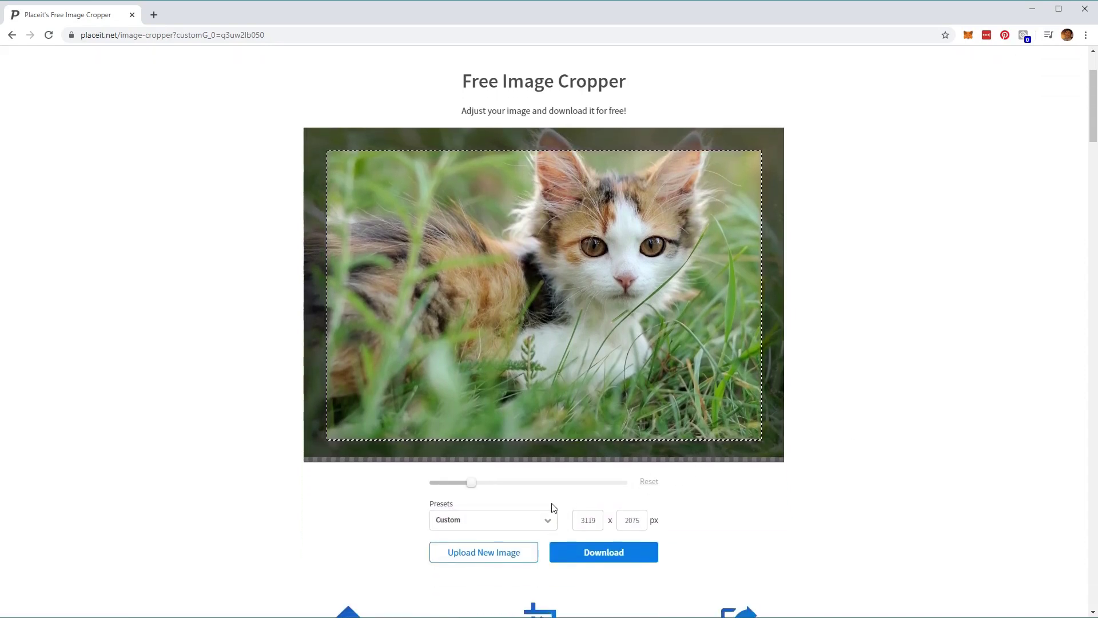
pyautogui.click(521, 522)
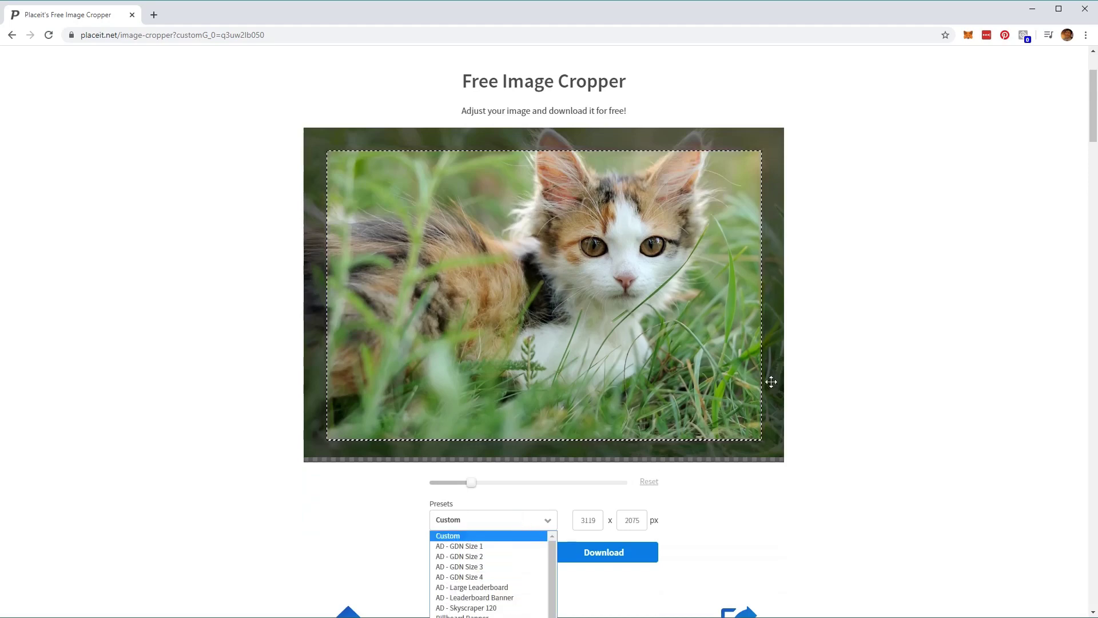
pyautogui.click(838, 373)
pyautogui.scroll(-1, 839, 366)
pyautogui.scroll(-3, 839, 363)
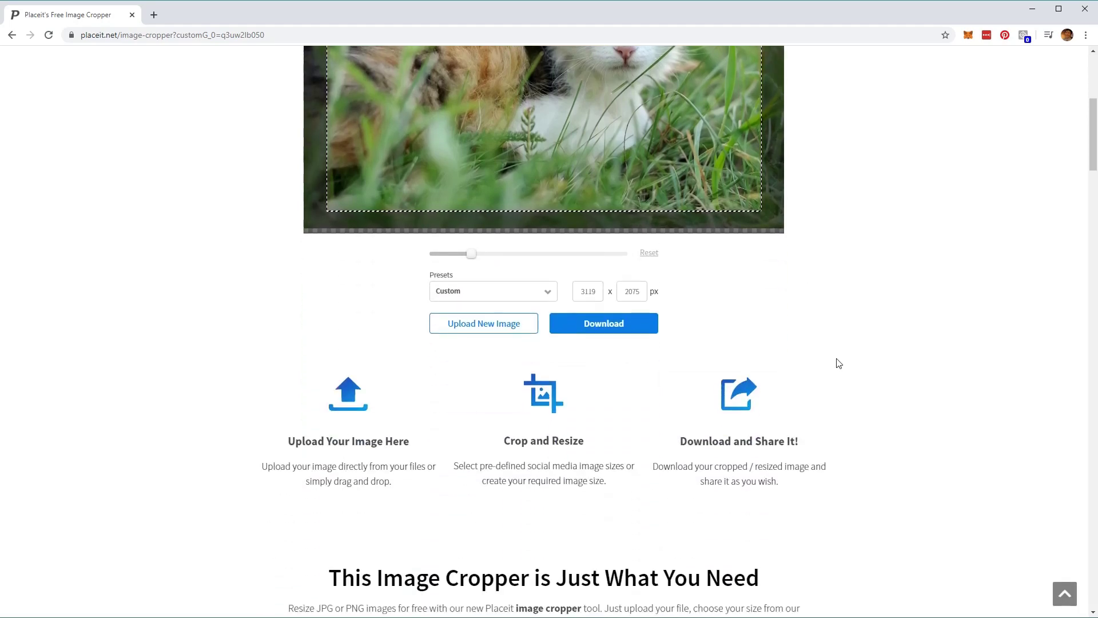
pyautogui.click(531, 239)
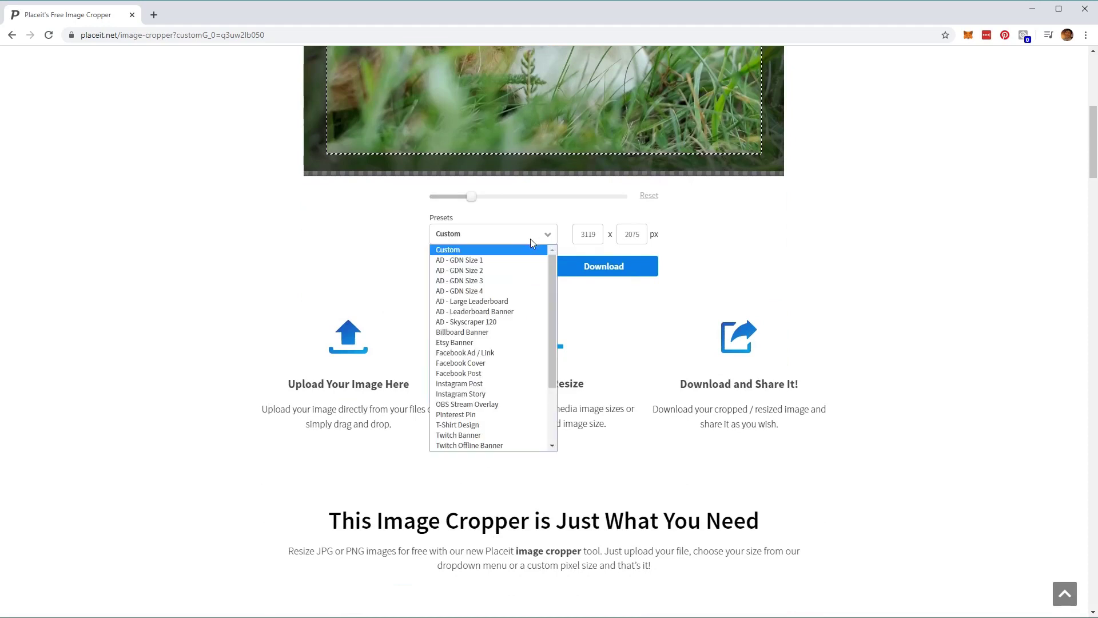
pyautogui.click(522, 384)
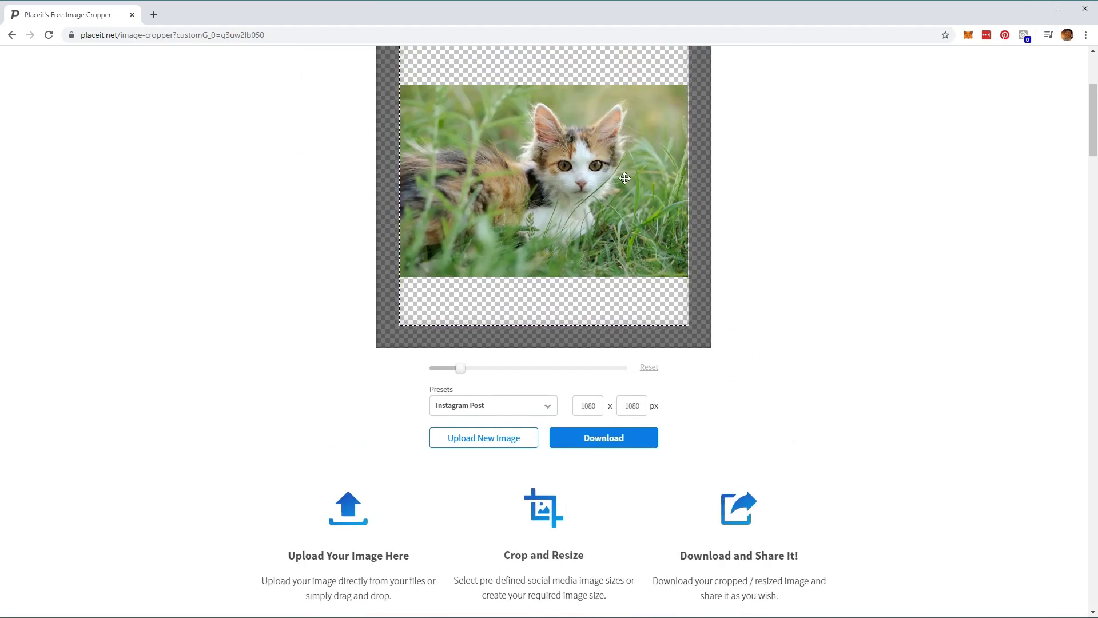
# Re-enter 1080 px in the crop dimensions and apply the Facebook Cover preset
pyautogui.scroll(1, 700, 257)
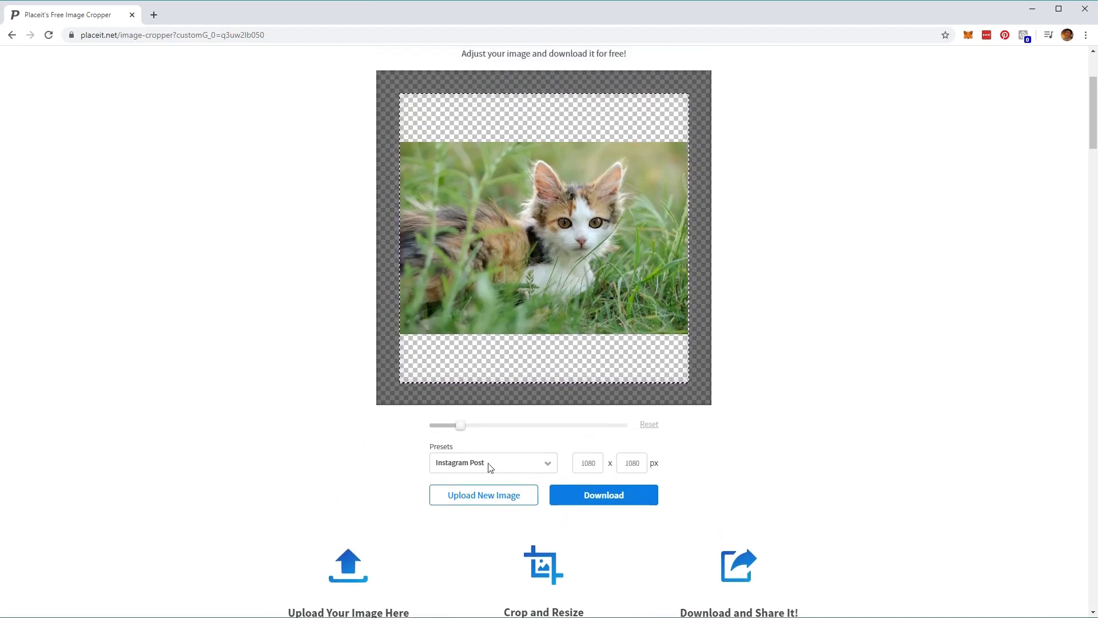
pyautogui.doubleClick(588, 463)
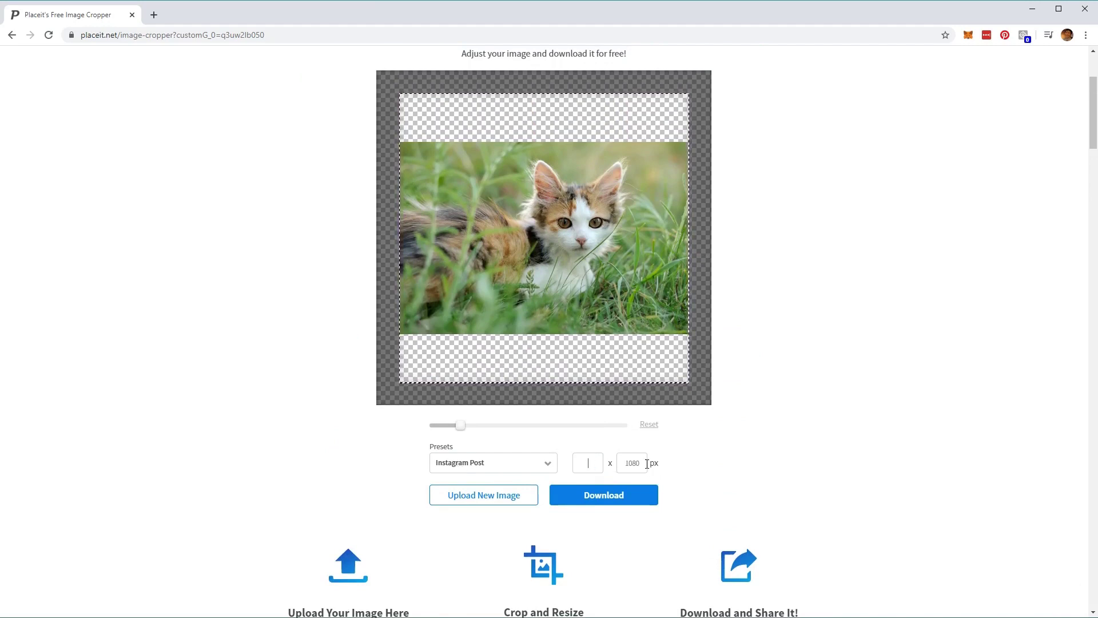
pyautogui.press('Tab')
pyautogui.press('BackSpace')
pyautogui.write('1080')
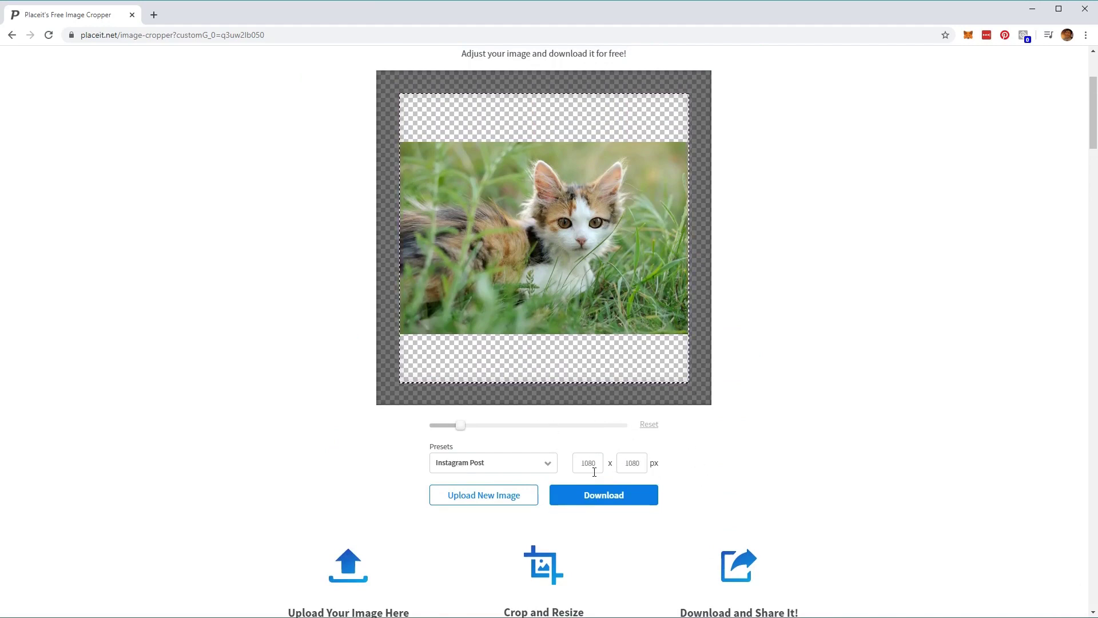
pyautogui.click(544, 469)
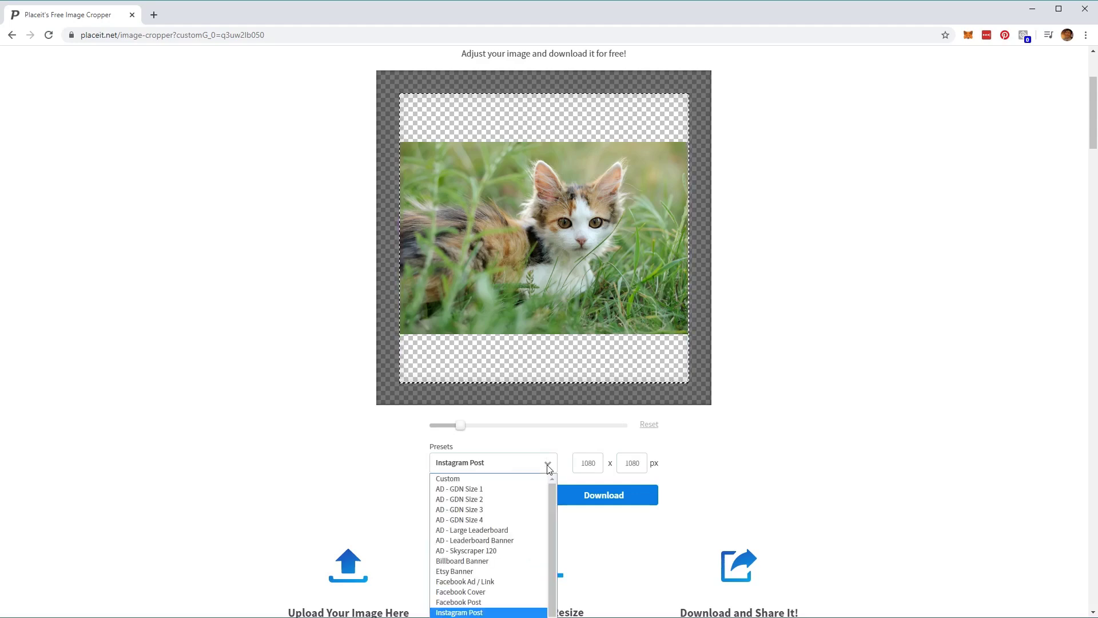
pyautogui.click(509, 591)
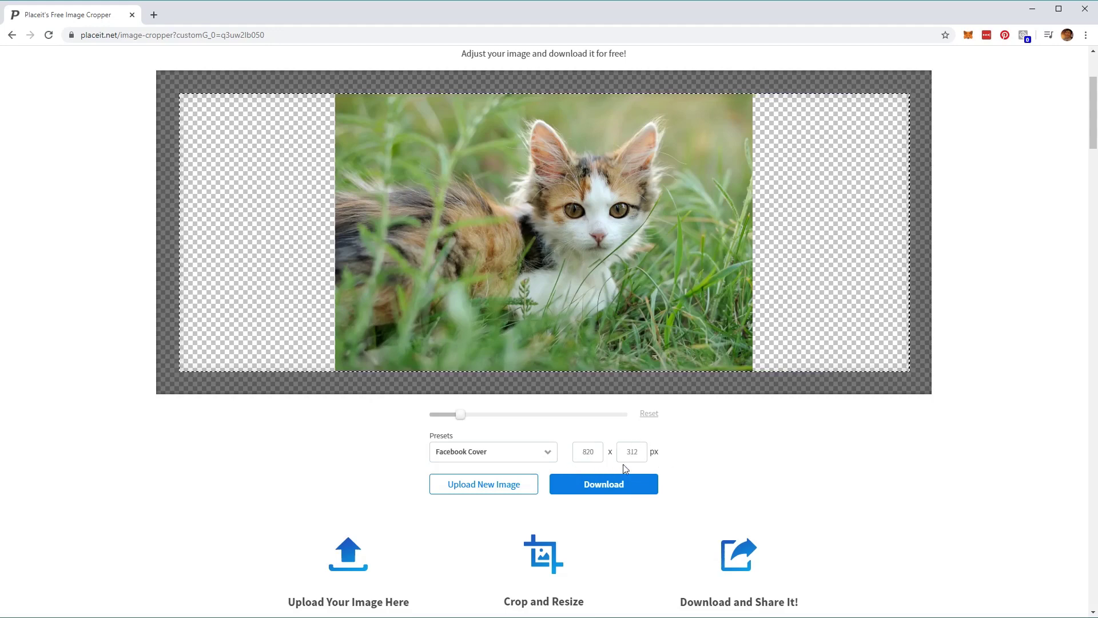
# Return the crop to the Custom preset and set its size to 800 x 500 px
pyautogui.click(537, 458)
pyautogui.click(449, 467)
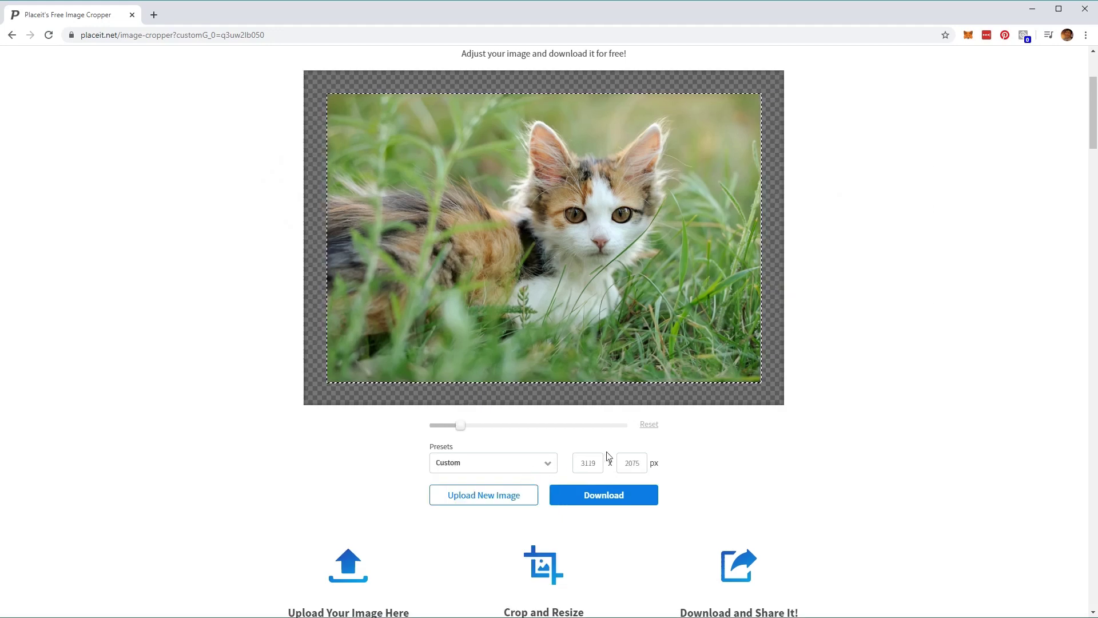
pyautogui.moveTo(579, 467); pyautogui.dragTo(617, 467)
pyautogui.write('800')
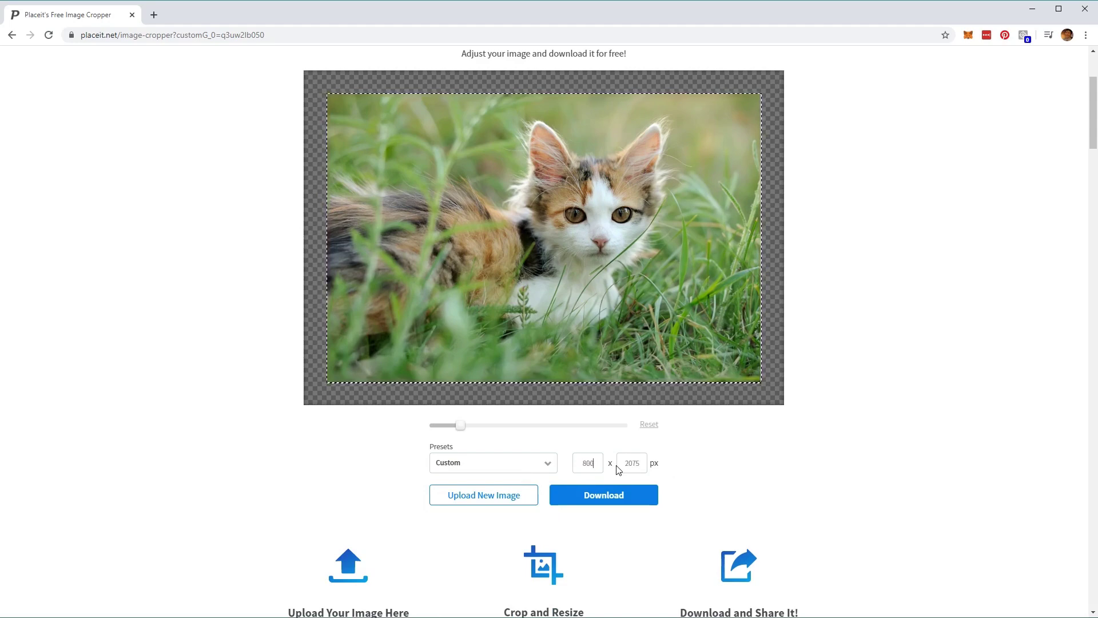
pyautogui.moveTo(626, 457); pyautogui.dragTo(686, 478)
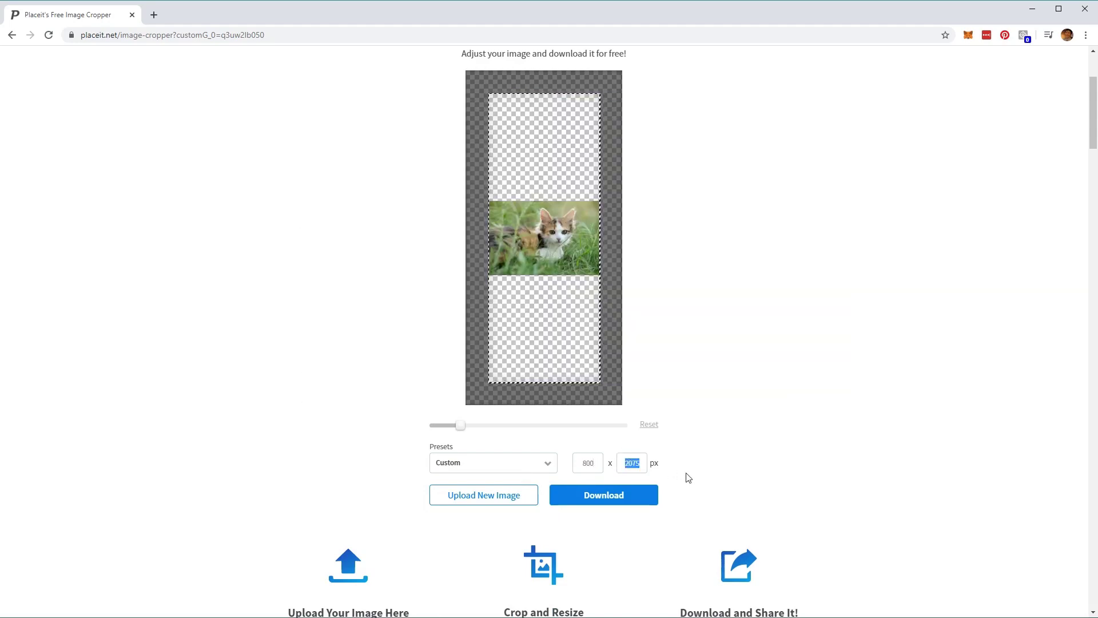
pyautogui.write('500')
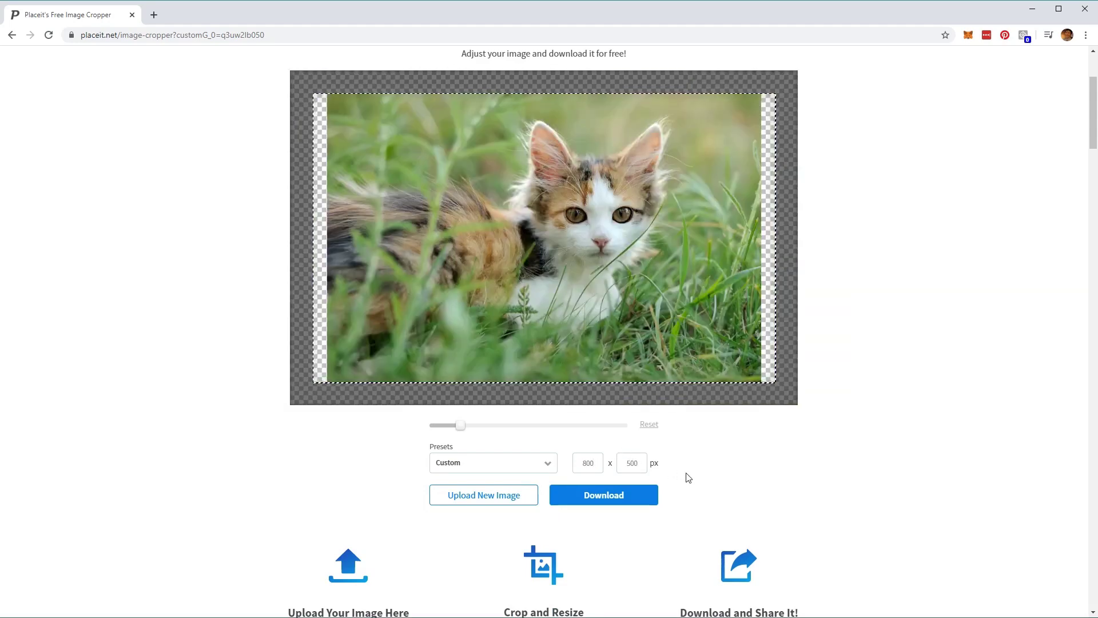